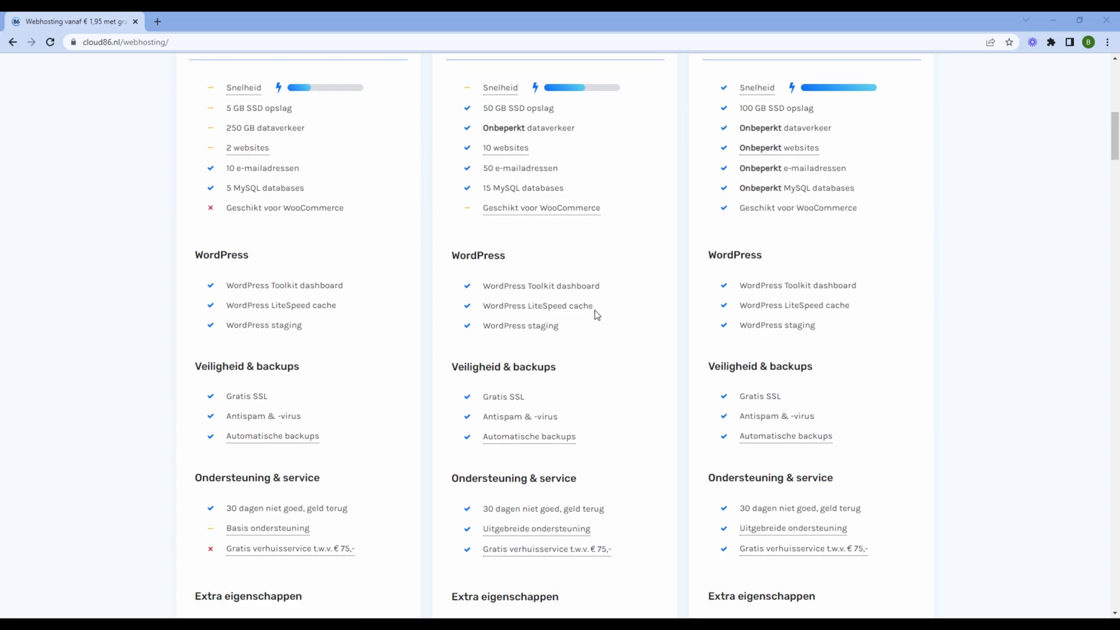
# Review the plans' support and extra features, then select the Webhosting Medium plan
pyautogui.scroll(-4, 595, 313)
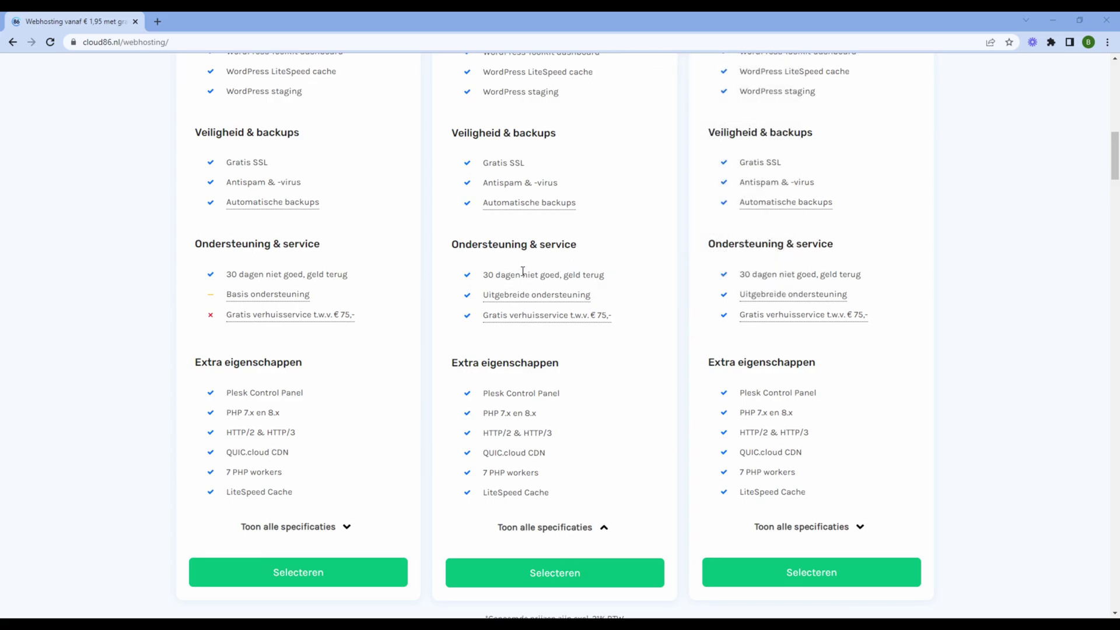
pyautogui.scroll(-1, 617, 277)
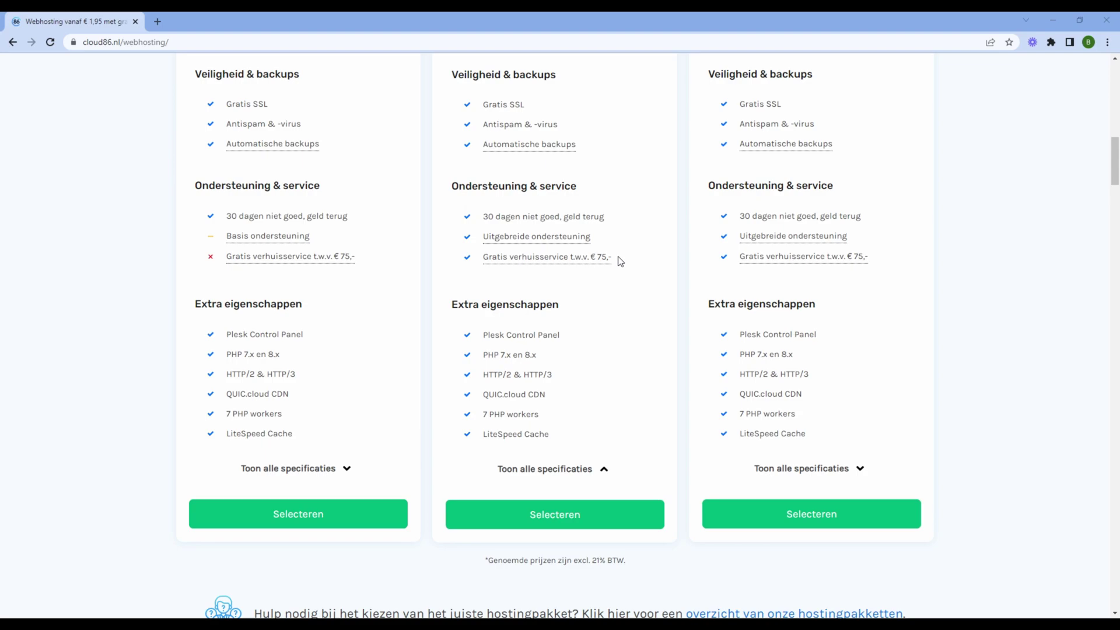
pyautogui.moveTo(557, 257)
pyautogui.moveTo(611, 261)
pyautogui.scroll(12, 557, 390)
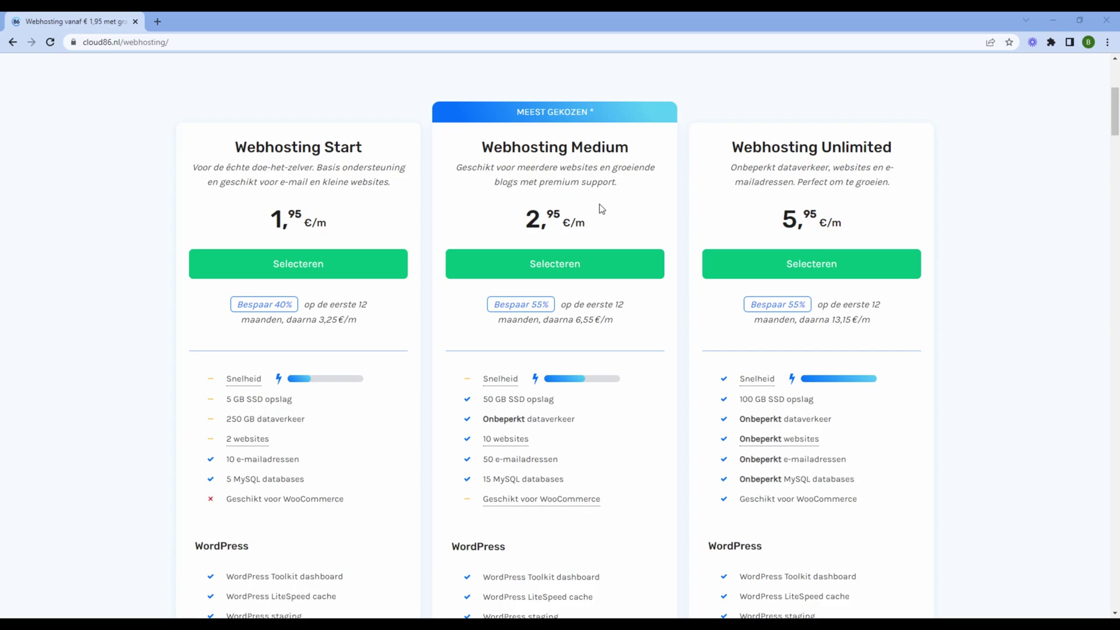
pyautogui.click(605, 260)
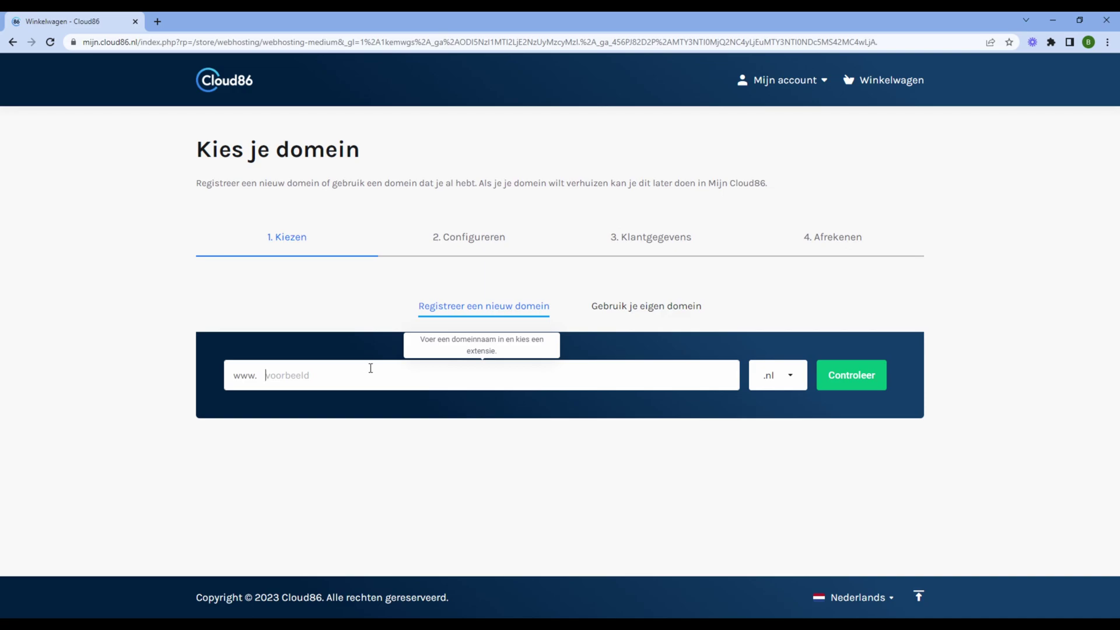
# Check that kwaliteitmarketing.nl is available at € 10,95, add it to the order, and continue
pyautogui.click(333, 366)
pyautogui.write('kwaliteitmarketing')
pyautogui.click(858, 384)
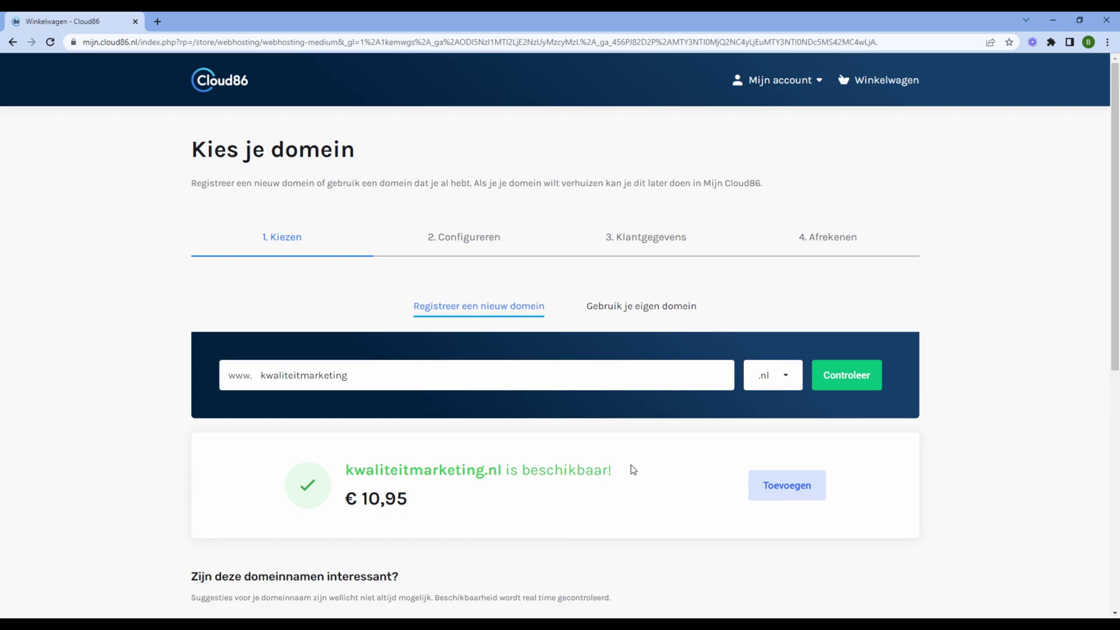
pyautogui.scroll(-2, 642, 469)
pyautogui.click(781, 379)
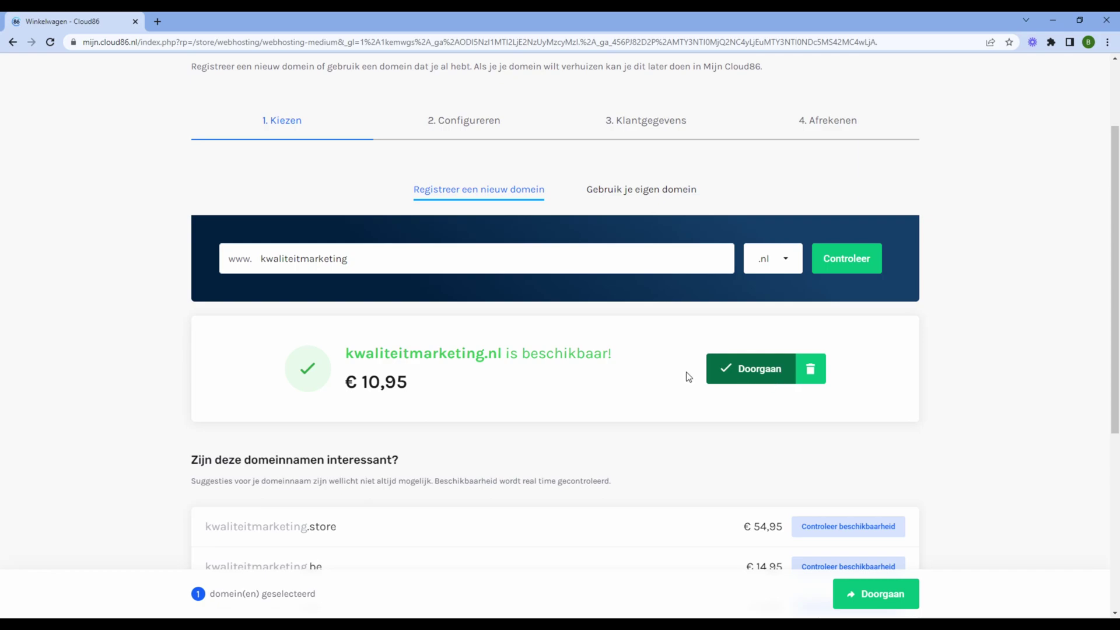
pyautogui.click(737, 378)
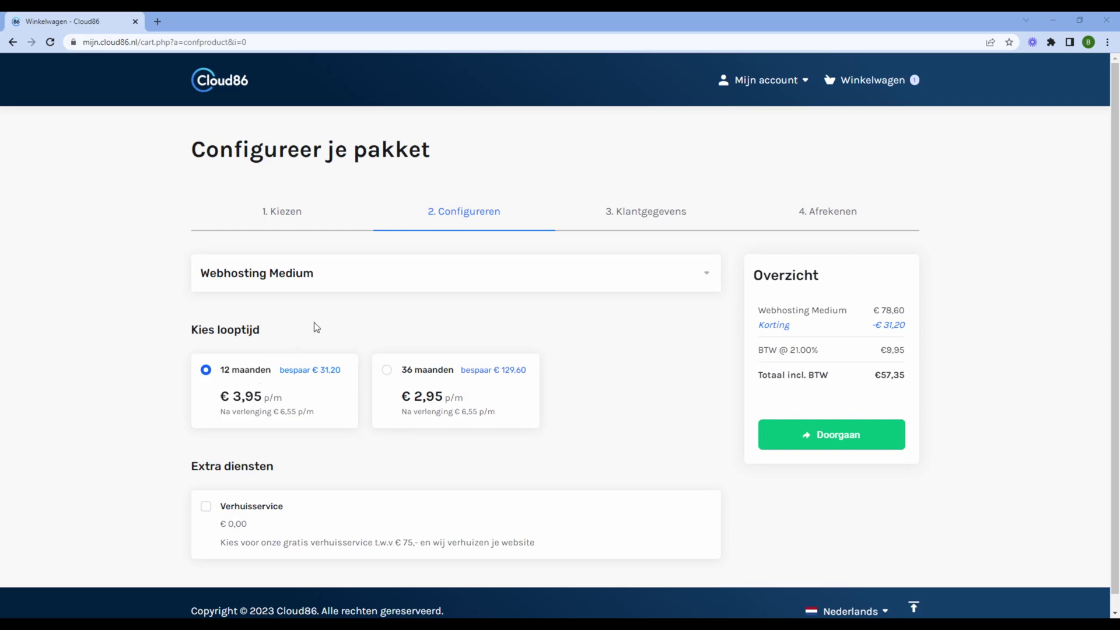
# Keep the 12 maanden term and confirm the one-year kwaliteitmarketing.nl registration
pyautogui.scroll(-1, 314, 328)
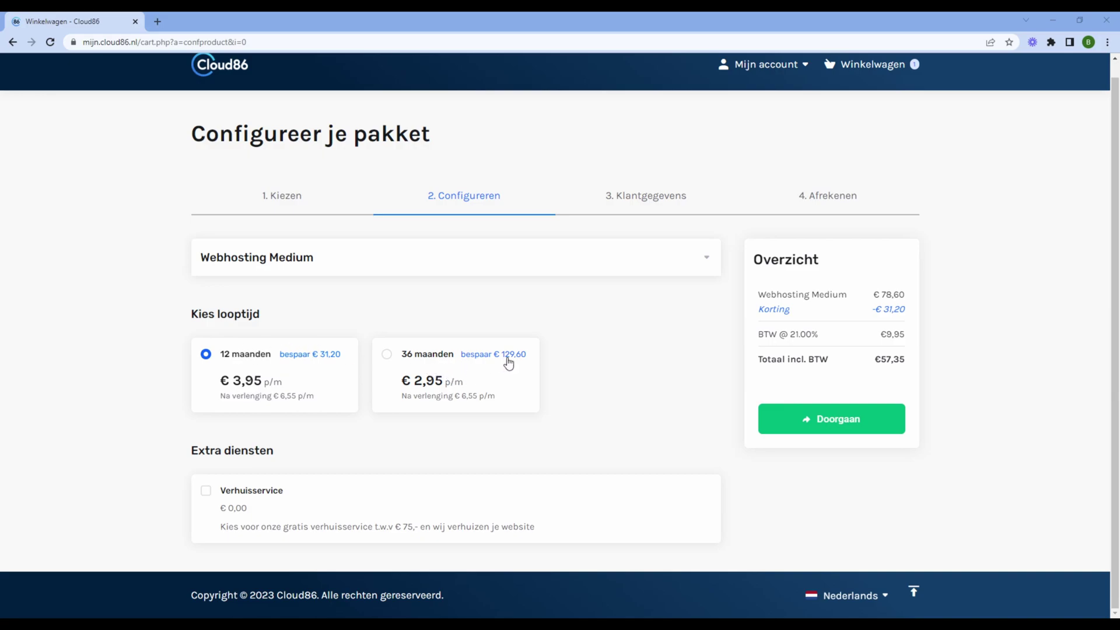
pyautogui.click(852, 427)
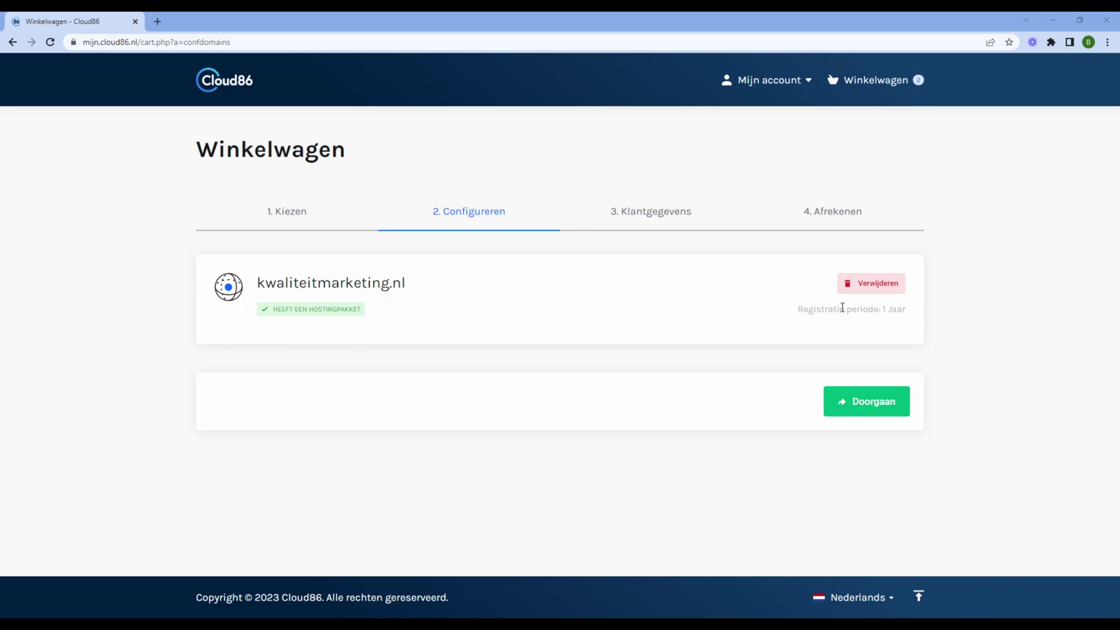
pyautogui.click(850, 414)
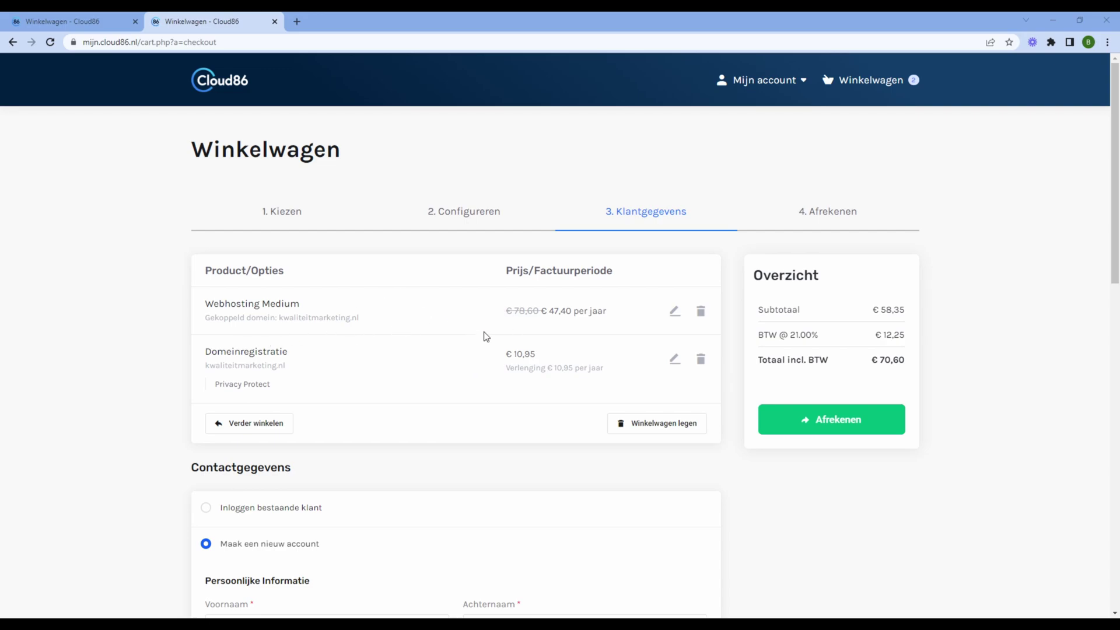
# Accept the Algemene voorwaarden and place the order with iDEAL as the payment method
pyautogui.scroll(-3, 484, 333)
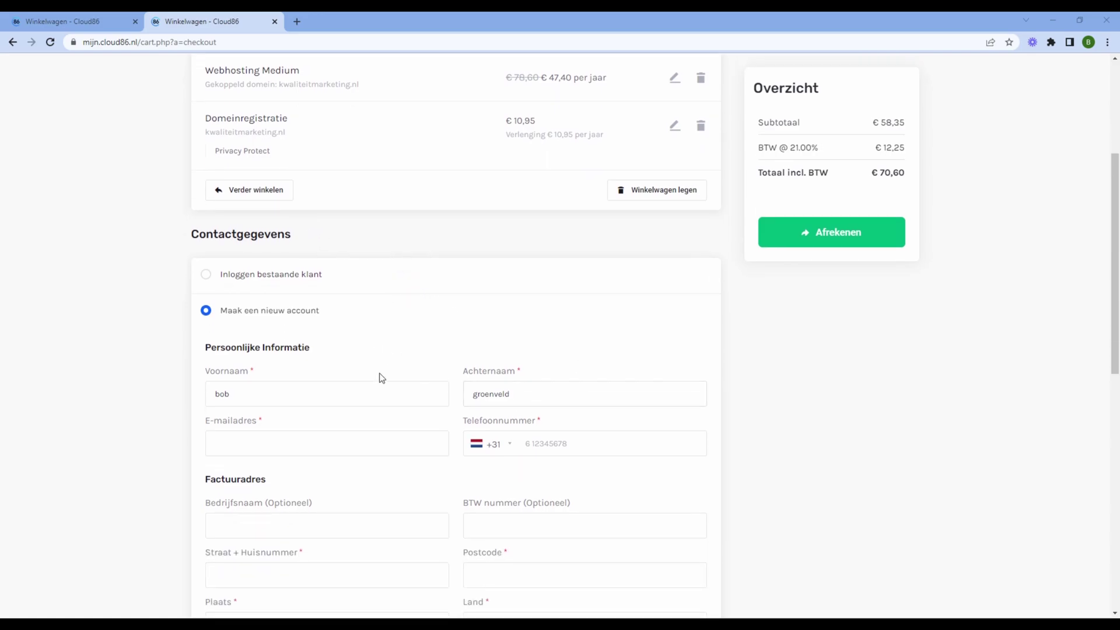
pyautogui.scroll(-1, 432, 362)
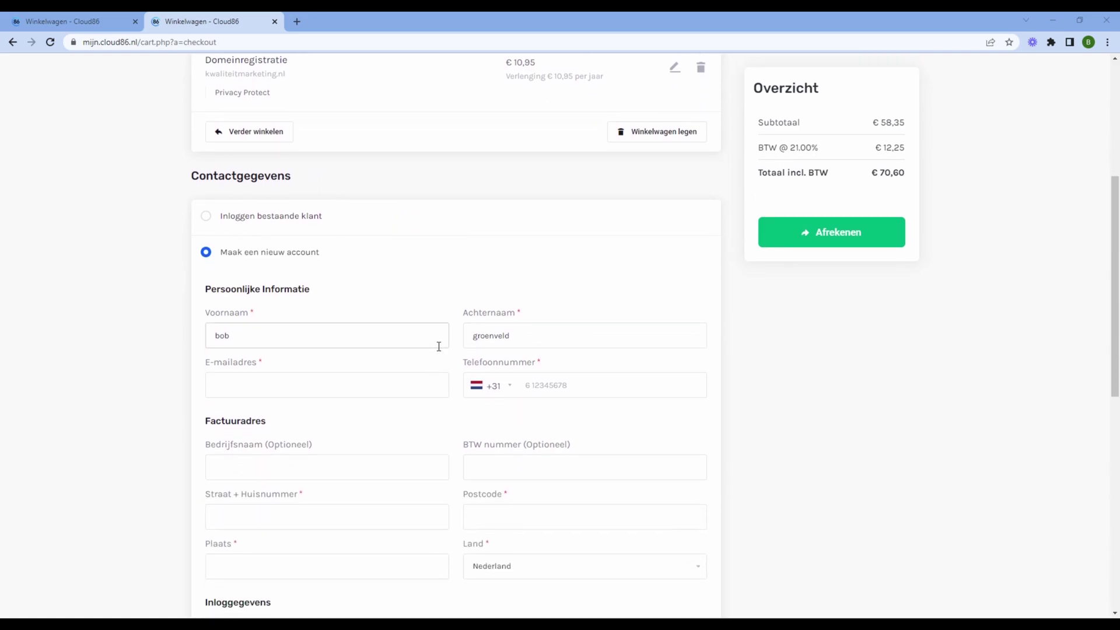
pyautogui.scroll(-5, 432, 353)
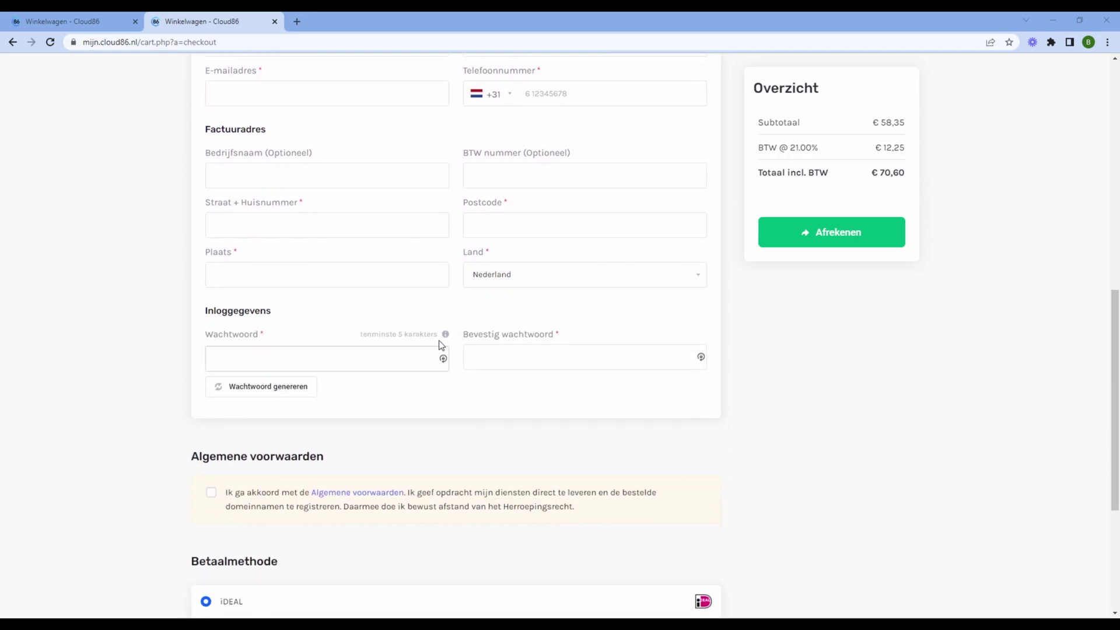
pyautogui.scroll(-2, 327, 397)
pyautogui.click(212, 376)
pyautogui.scroll(-2, 448, 416)
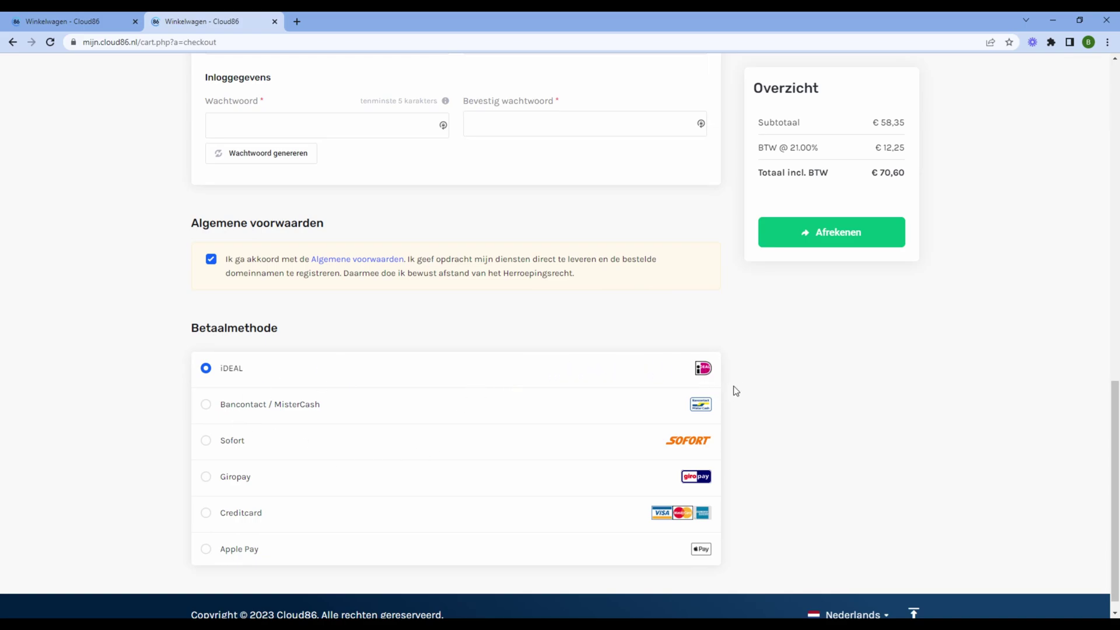
pyautogui.click(847, 242)
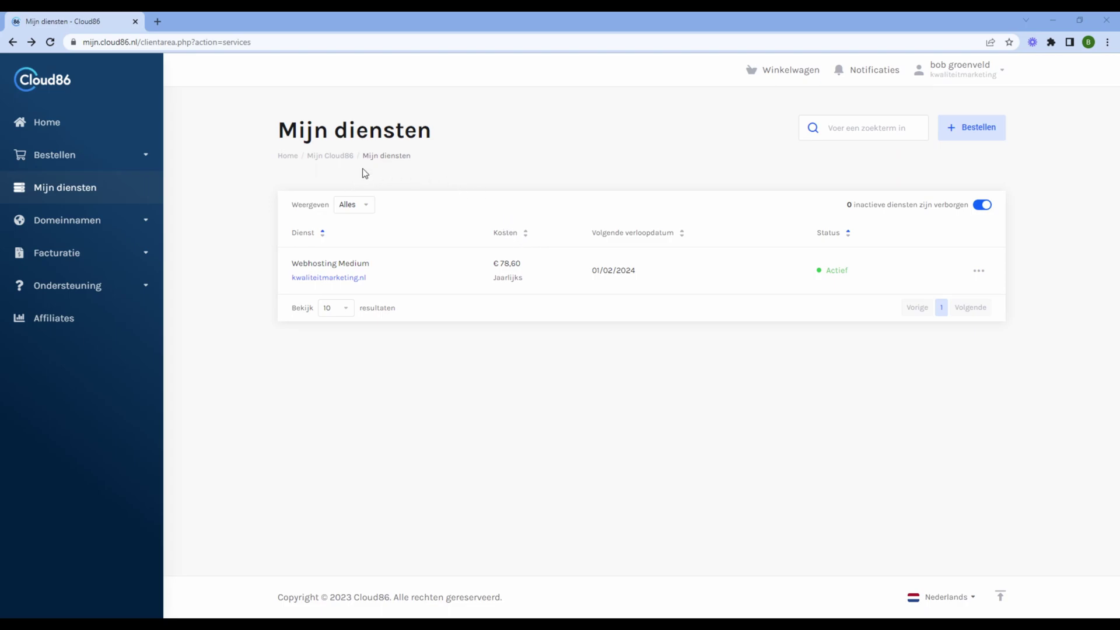
# From Mijn diensten, open the Webhosting Medium service and launch Websites & Domeinen in Plesk
pyautogui.click(75, 195)
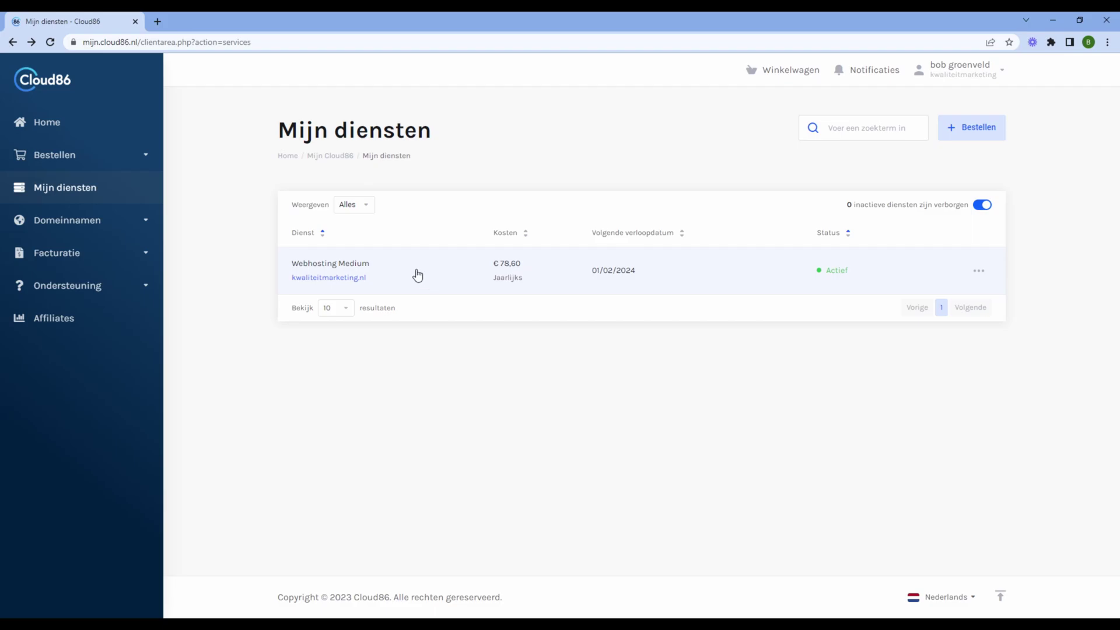
pyautogui.click(339, 281)
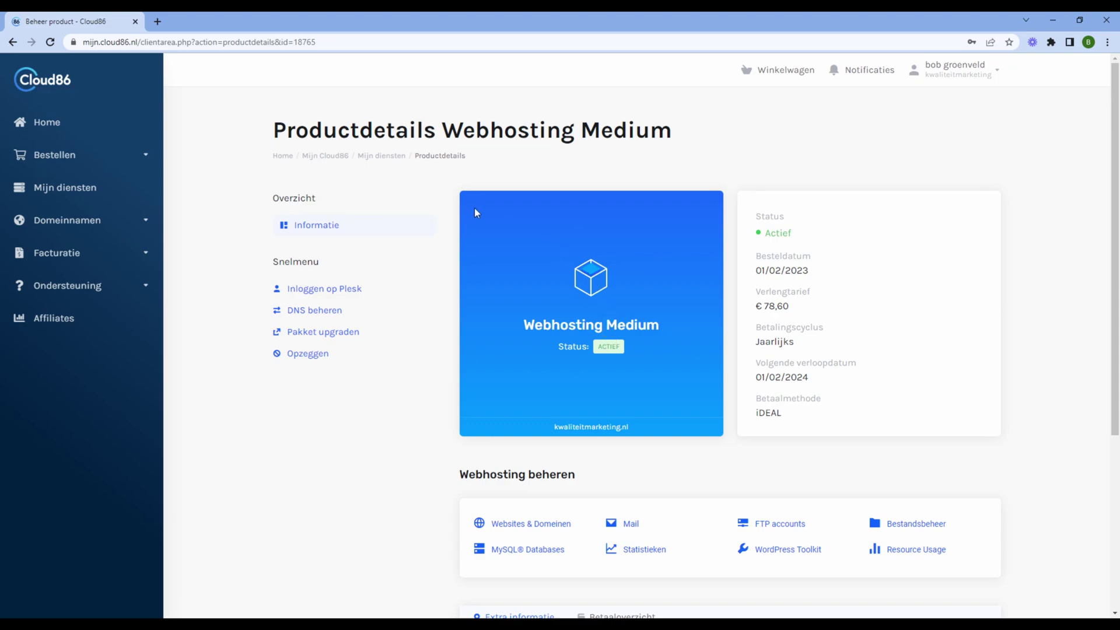
pyautogui.scroll(-1, 471, 210)
pyautogui.scroll(-2, 478, 228)
pyautogui.scroll(-1, 478, 233)
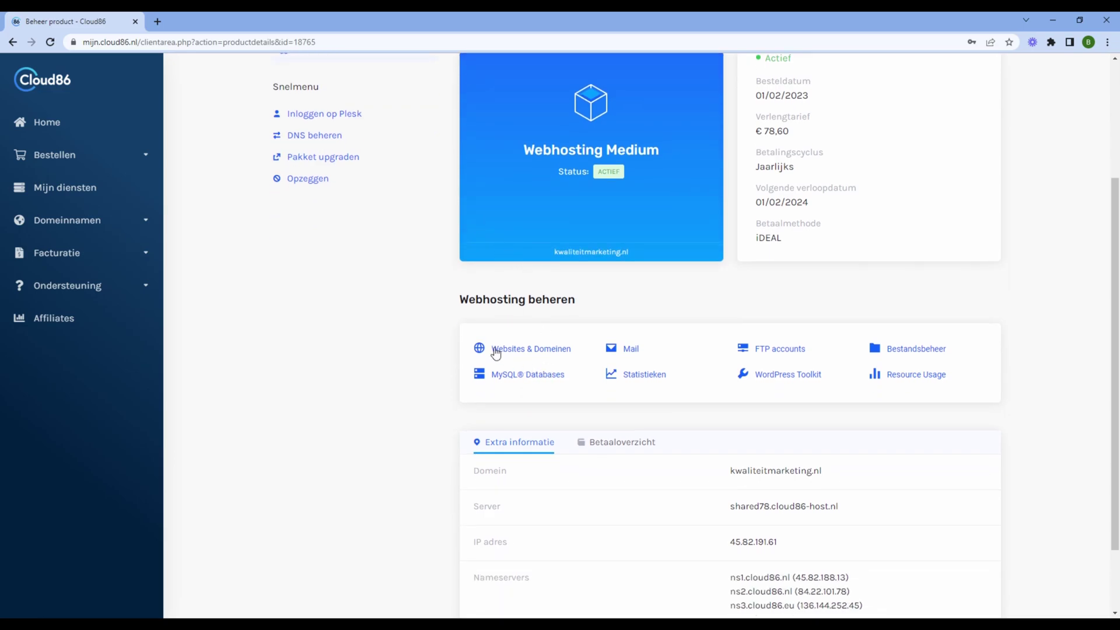
pyautogui.click(547, 350)
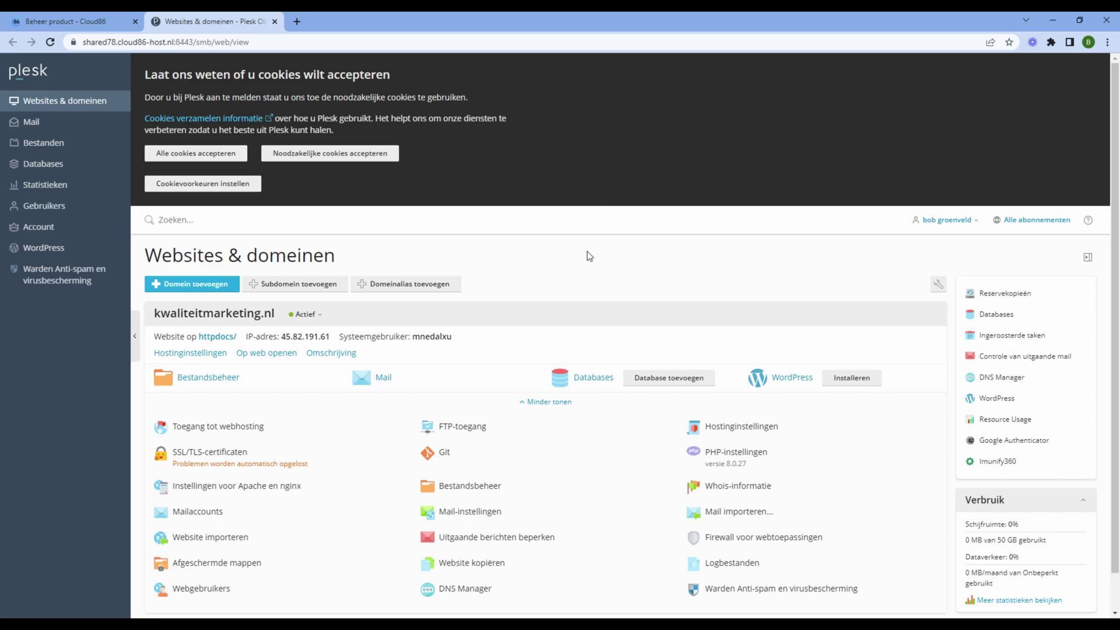
# Open kwaliteitmarketing.nl's SSL/TLS certificate page and start the free Let's Encrypt installation
pyautogui.scroll(-1, 586, 251)
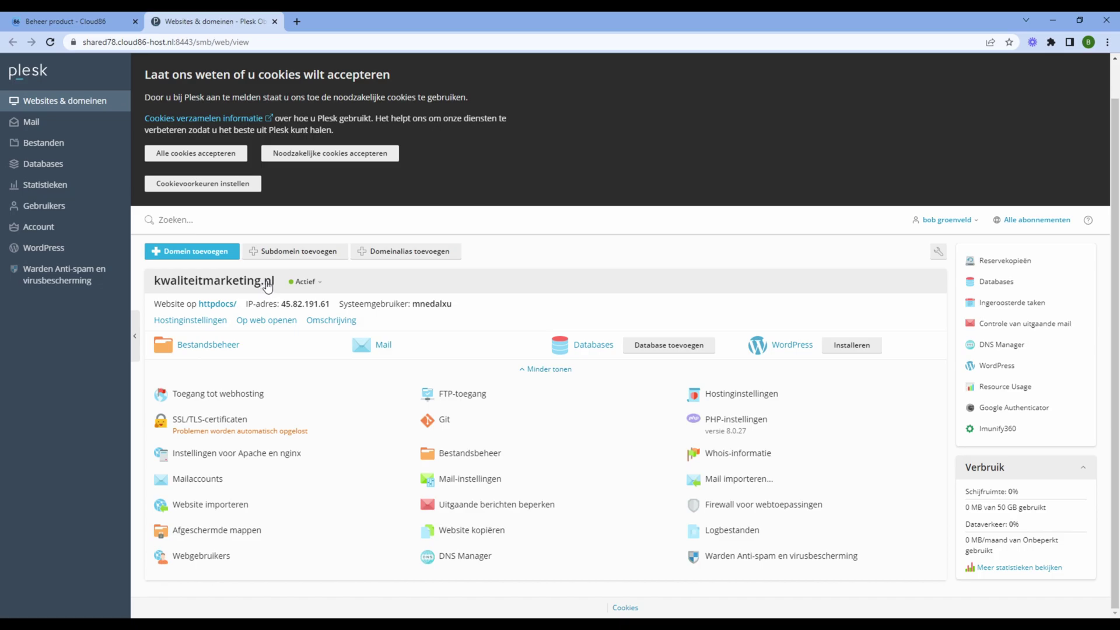
pyautogui.click(244, 433)
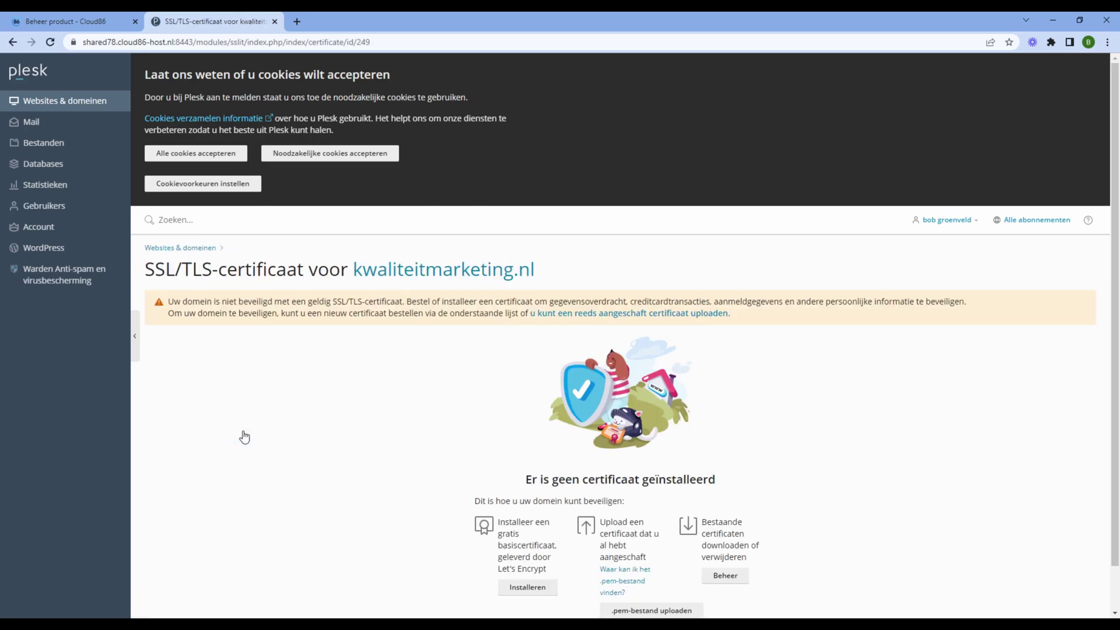
pyautogui.click(329, 153)
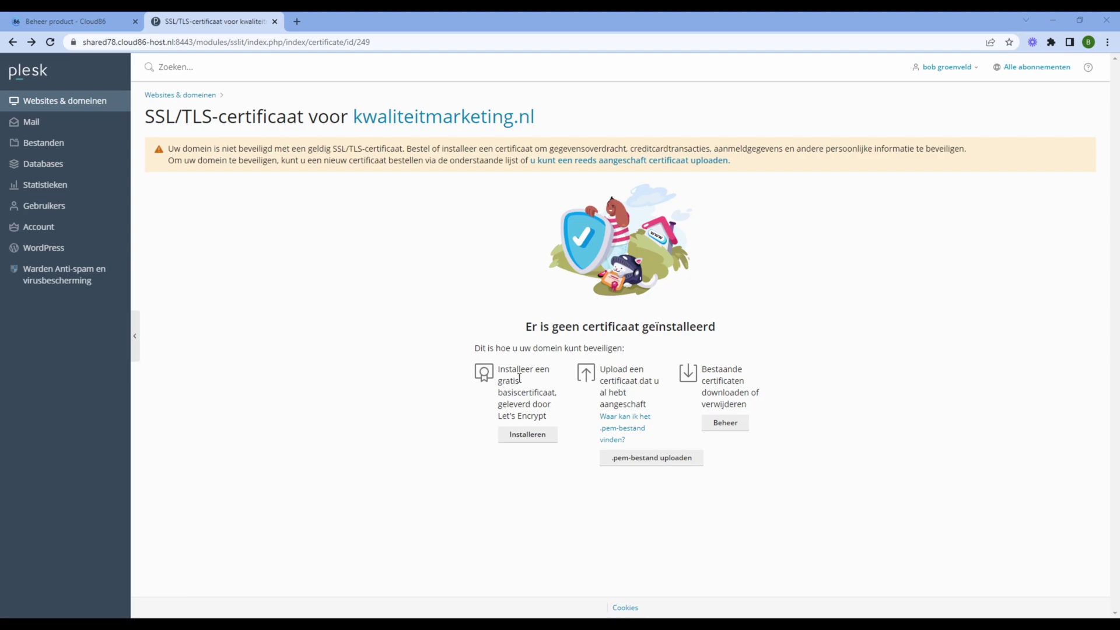
pyautogui.click(527, 435)
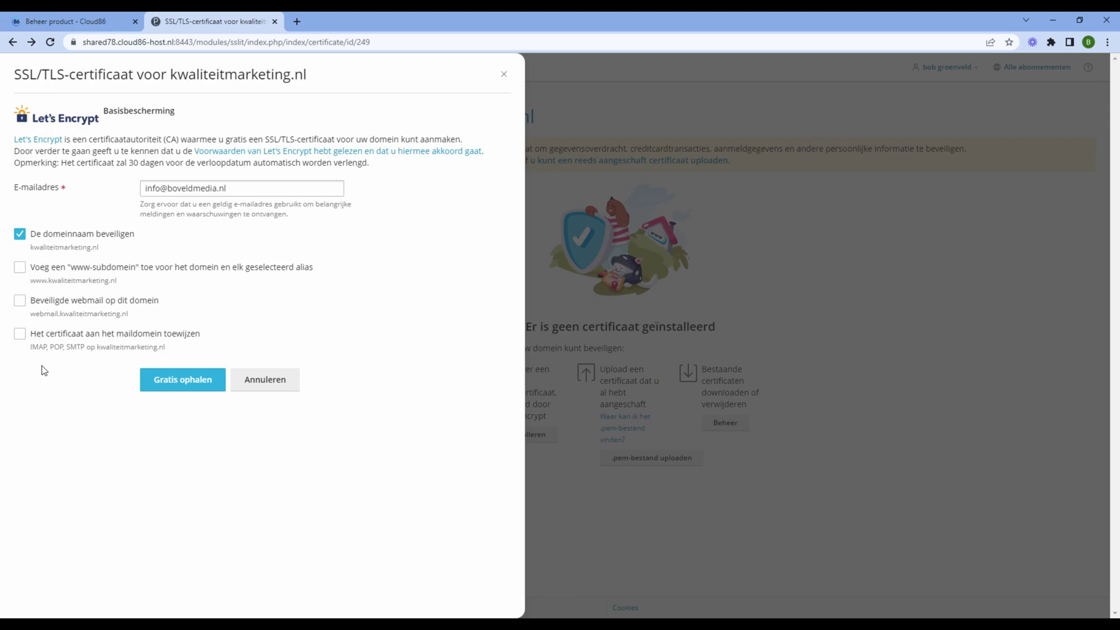
# Obtain a free Let's Encrypt certificate covering the domain, www subdomain, webmail and mail domain
pyautogui.click(20, 268)
pyautogui.click(20, 300)
pyautogui.click(20, 334)
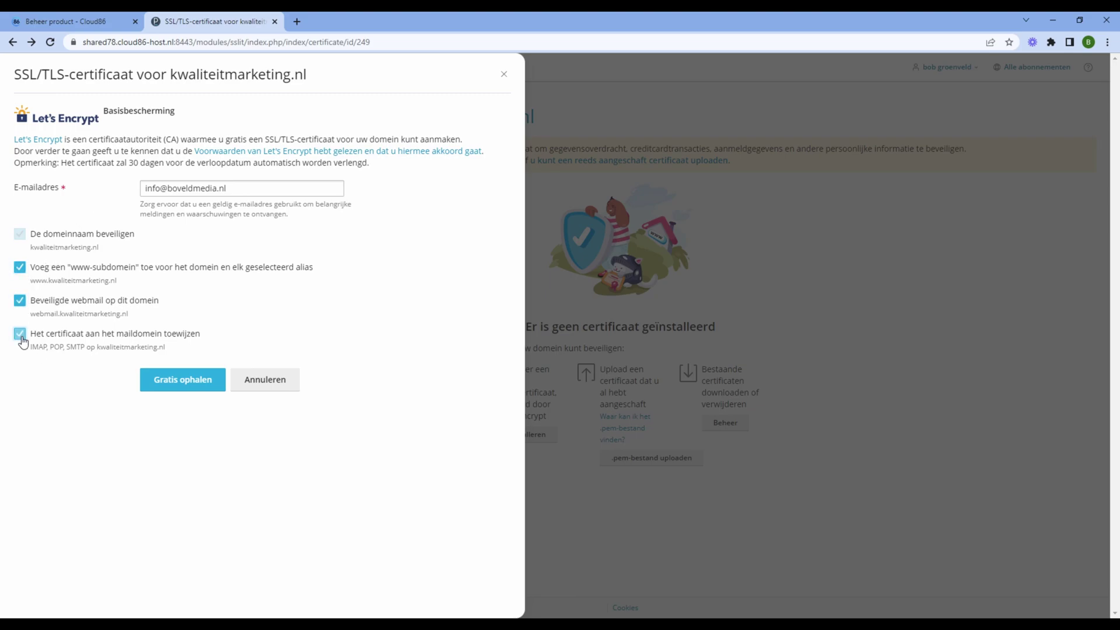
pyautogui.click(189, 382)
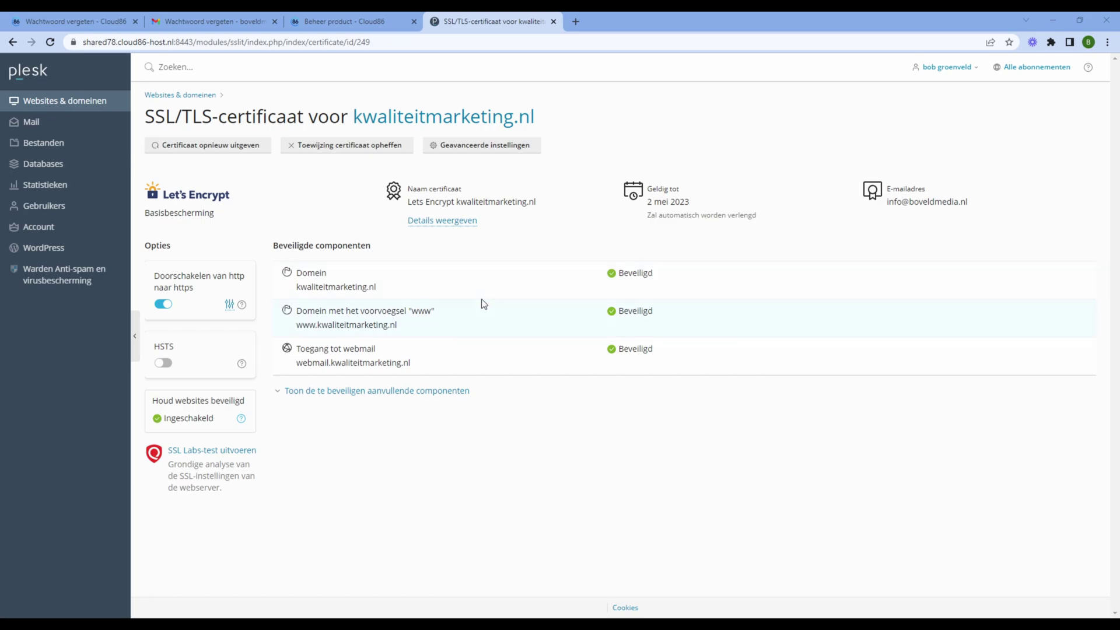
pyautogui.click(53, 107)
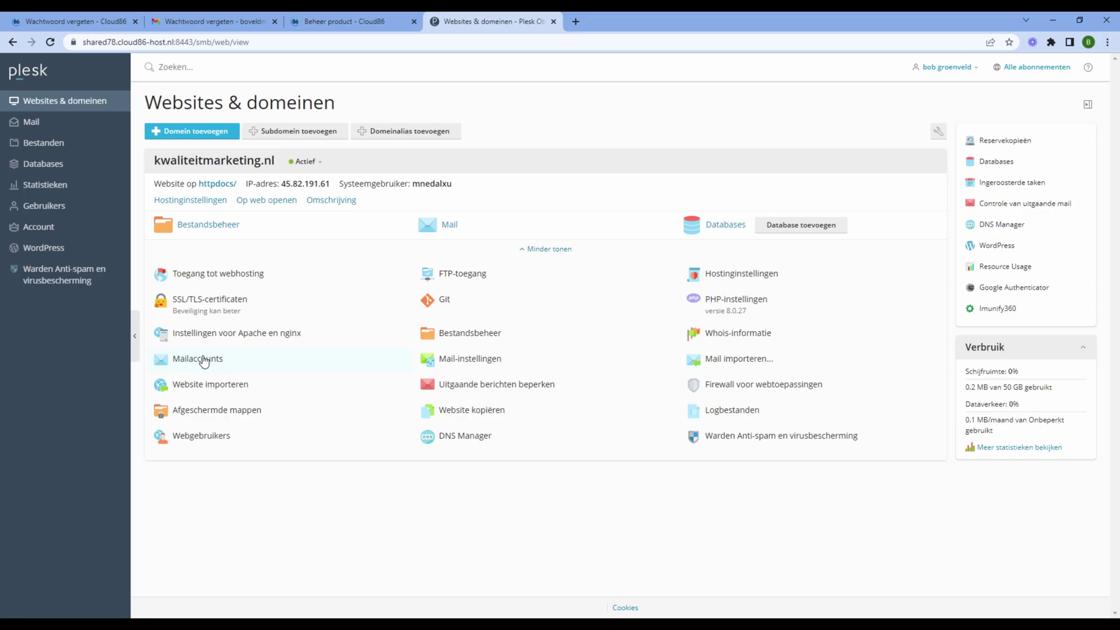
pyautogui.click(205, 360)
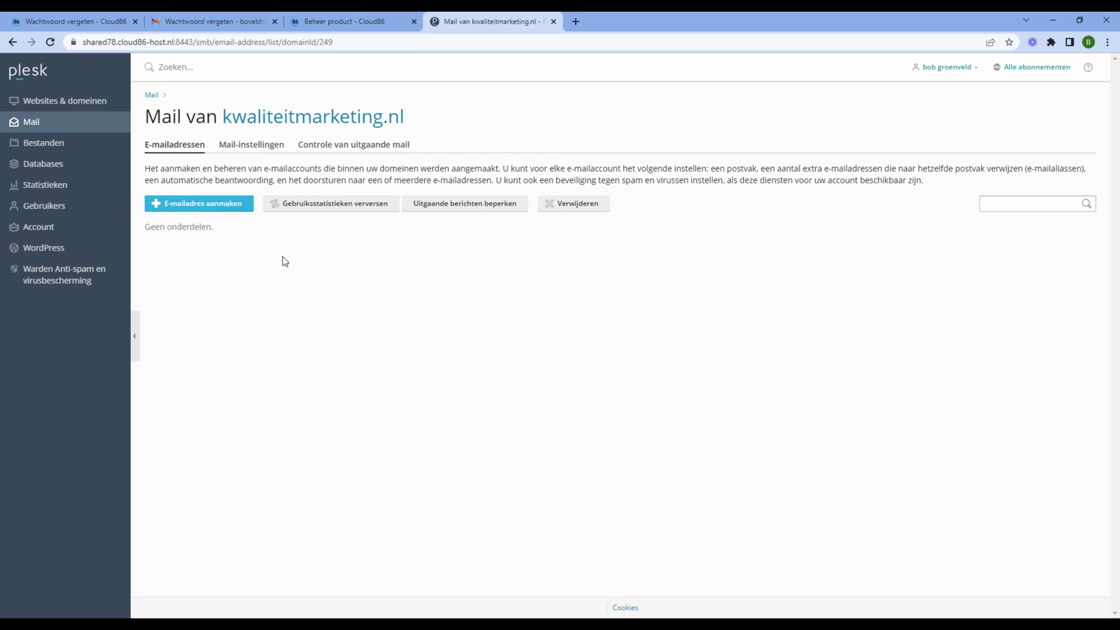
pyautogui.click(184, 207)
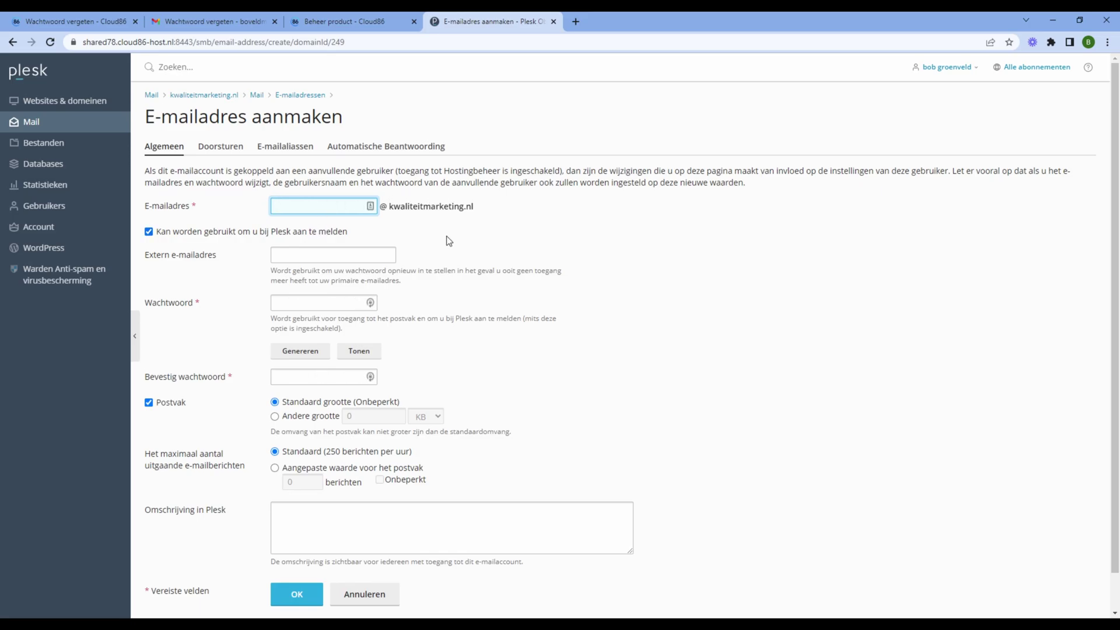
pyautogui.write('bob')
pyautogui.press('BackSpace')
pyautogui.press('BackSpace')
pyautogui.press('BackSpace')
# Add an external recovery e-mail address, generate a strong password, and save the mailbox
pyautogui.click(298, 255)
pyautogui.scroll(-1, 297, 233)
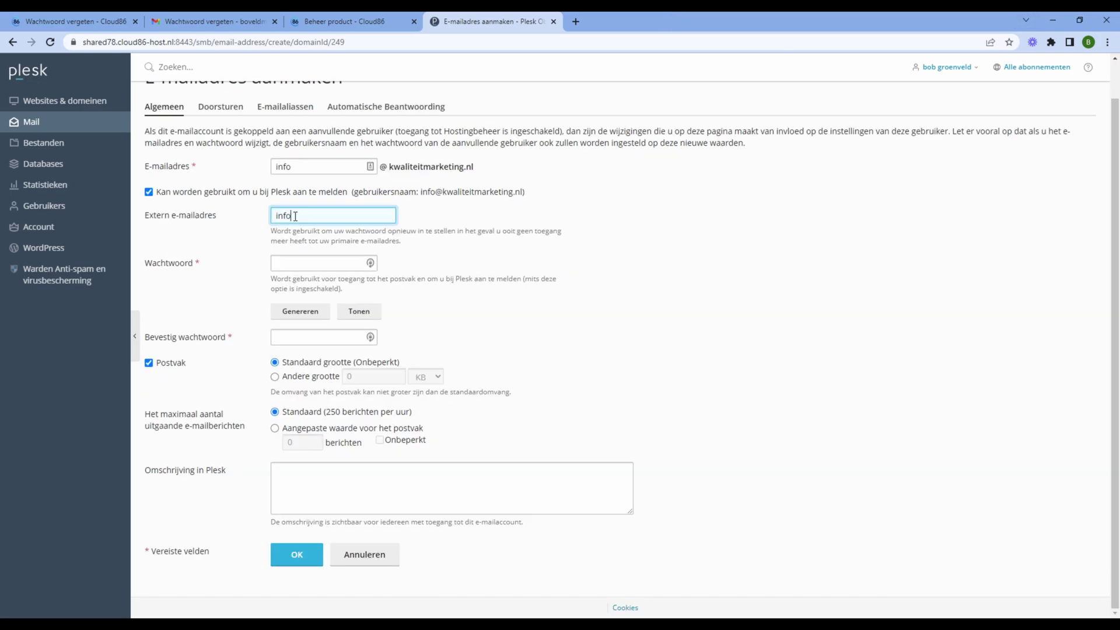
pyautogui.click(298, 315)
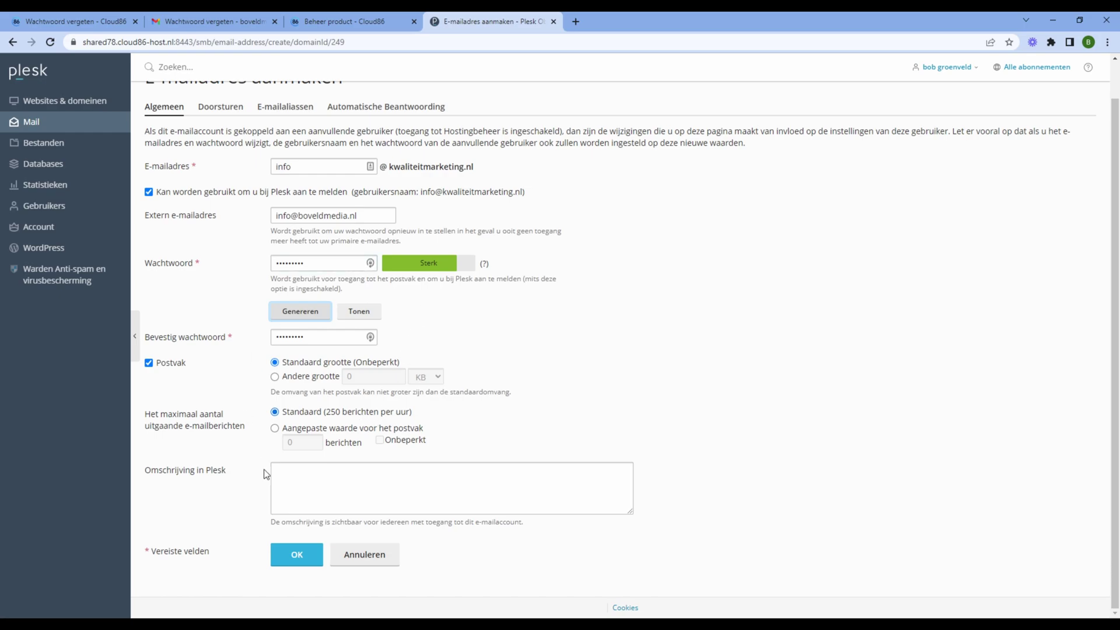
pyautogui.click(297, 558)
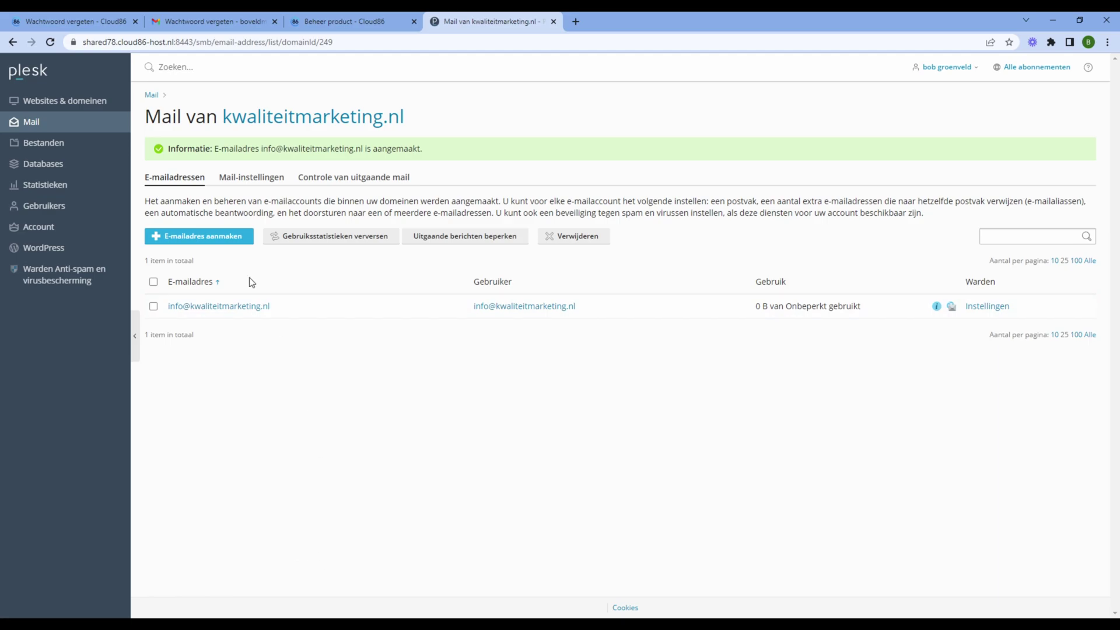
# Open Roundcube webmail for the new info mailbox in a new tab
pyautogui.click(951, 307)
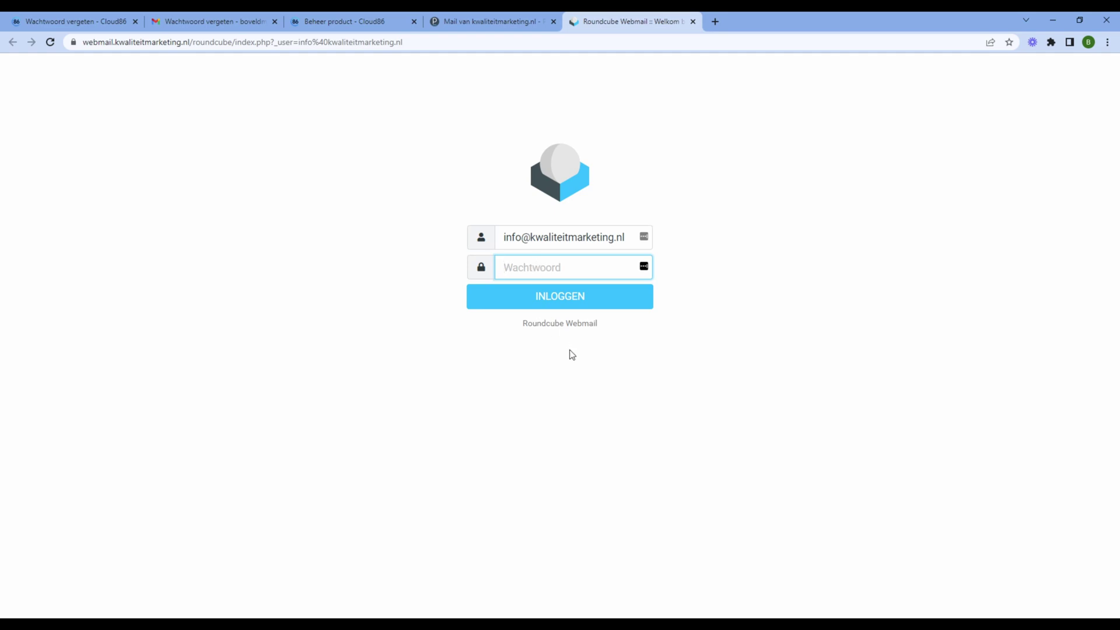
# Paste the mailbox password and log in to the info mailbox's empty inbox
pyautogui.hotkey('ctrl', 'v')
pyautogui.click(553, 298)
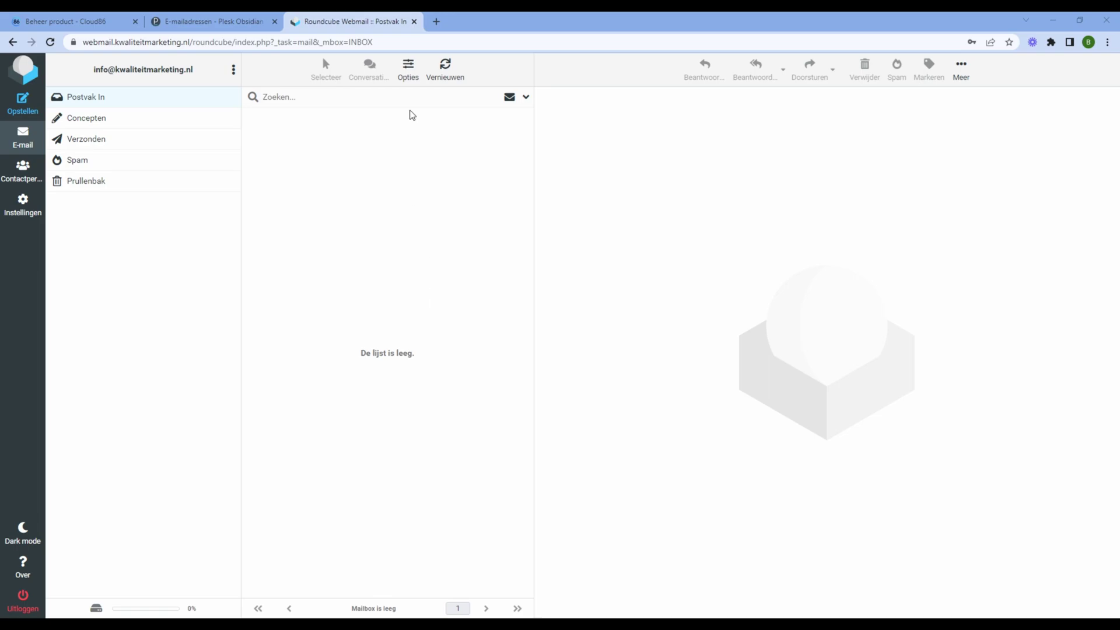
# Leave webmail and open WP Toolkit for kwaliteitmarketing.nl from Websites & domeinen
pyautogui.click(416, 23)
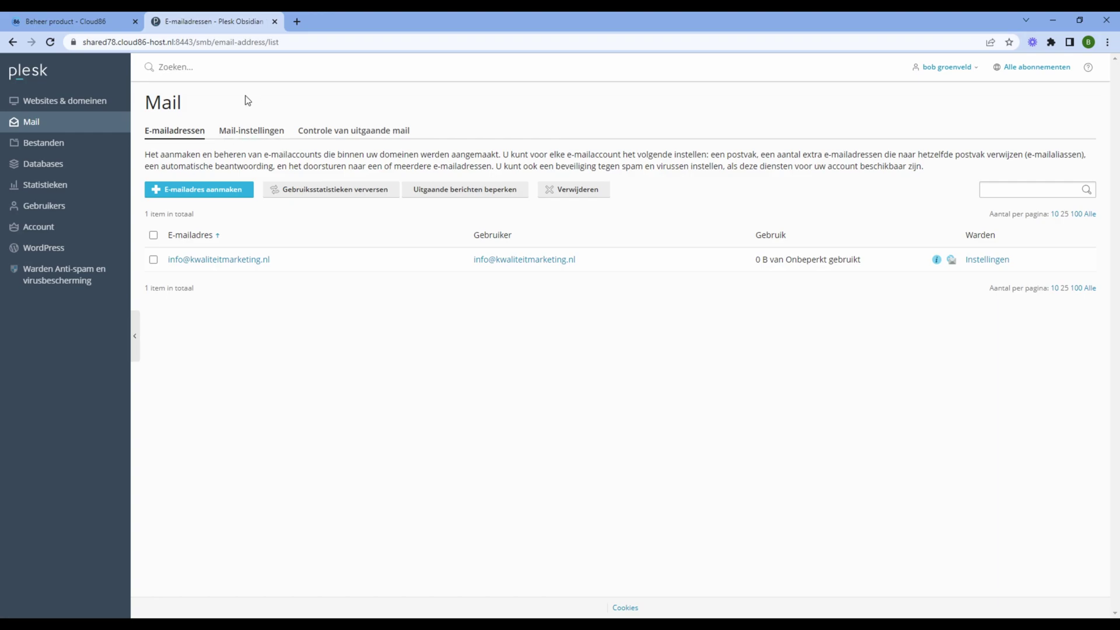
pyautogui.click(89, 111)
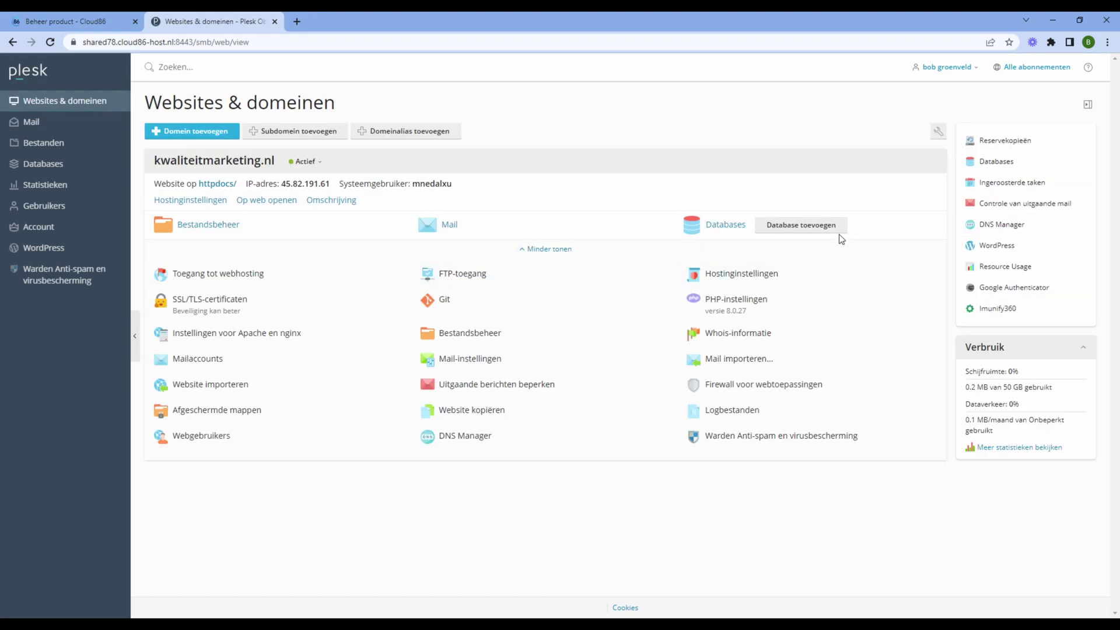
pyautogui.press('alt')
pyautogui.click(995, 248)
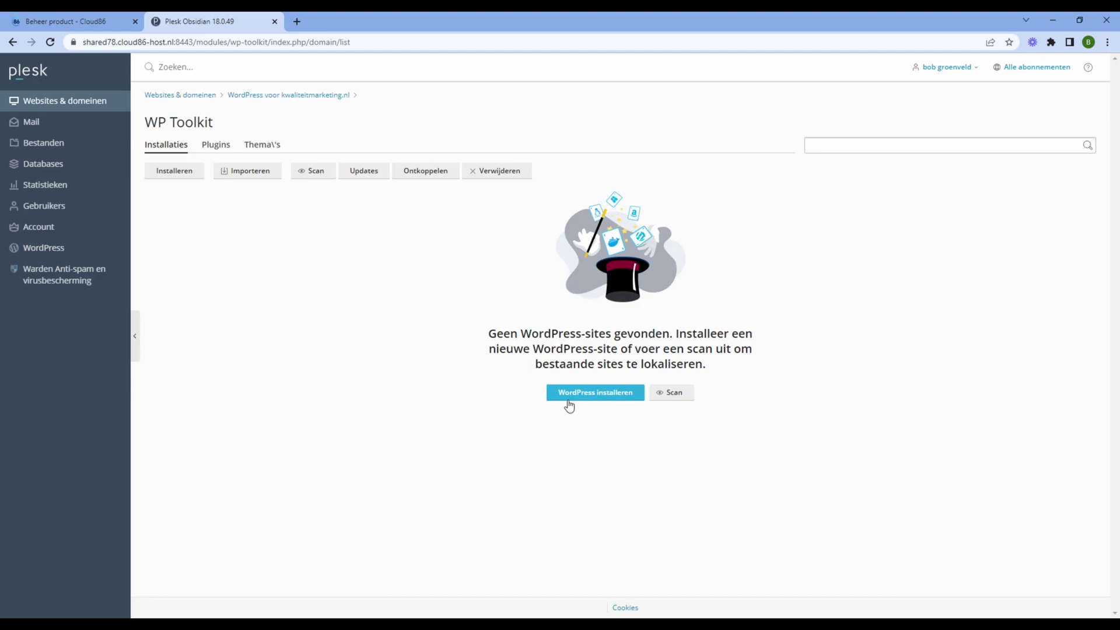
# Start a new WordPress installation and change its title from 'Katten en honden' to 'marketing bureau'
pyautogui.click(601, 393)
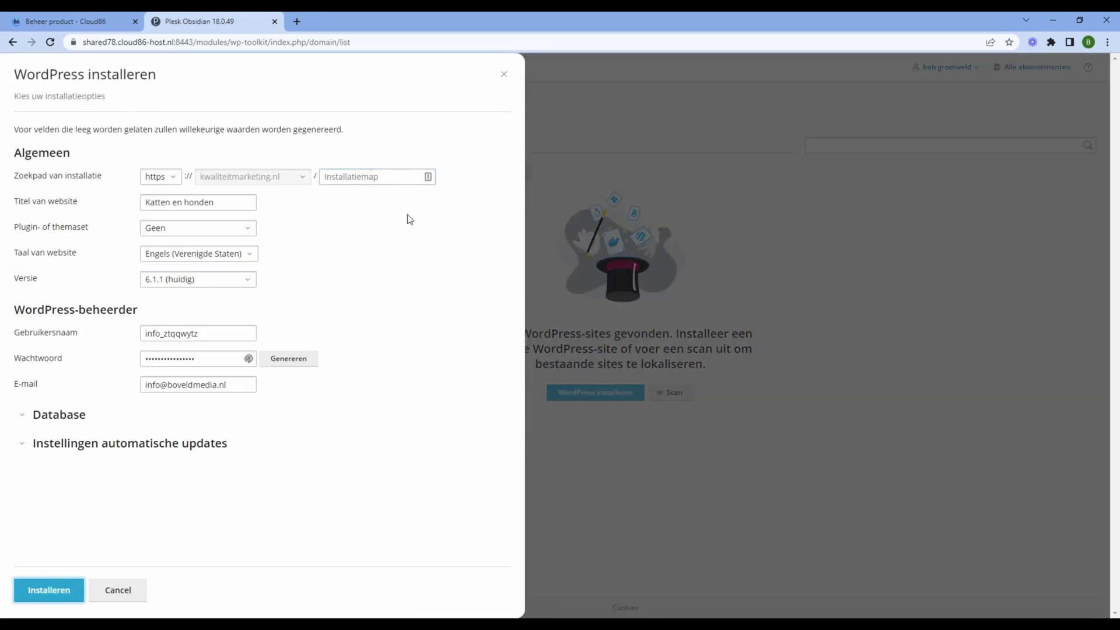
pyautogui.click(174, 200)
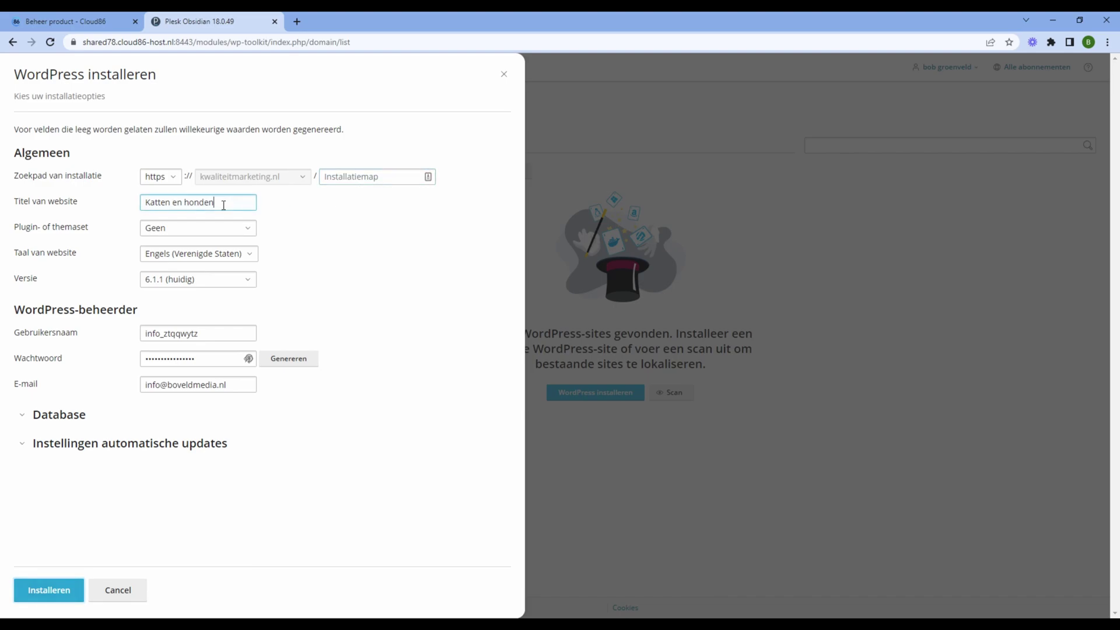
pyautogui.moveTo(225, 204); pyautogui.dragTo(91, 214)
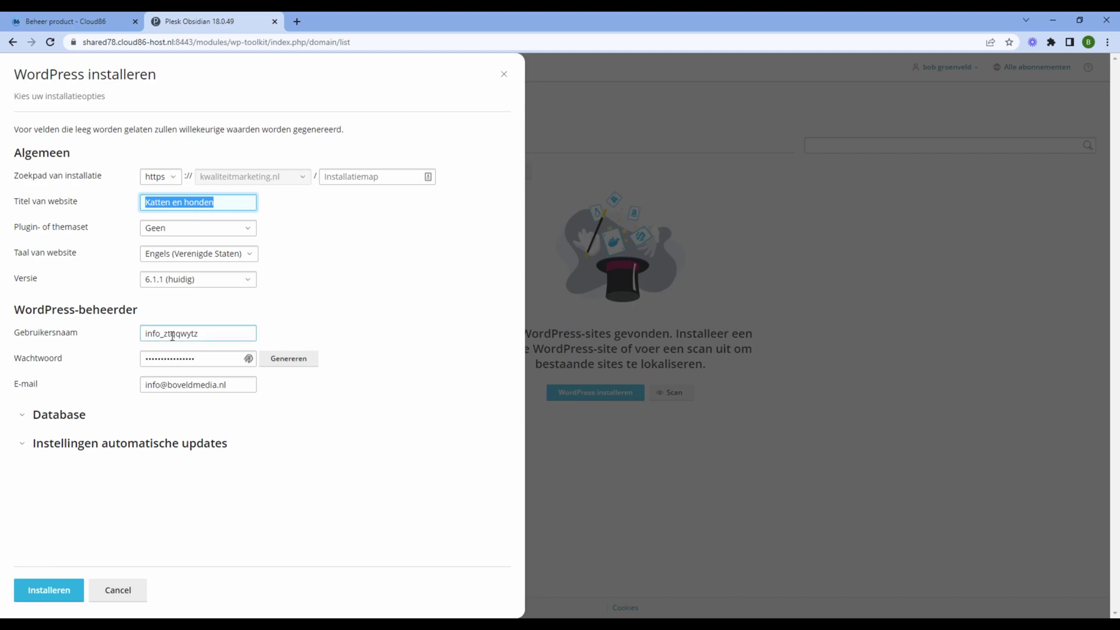
pyautogui.press('BackSpace')
pyautogui.write('marketing bureau')
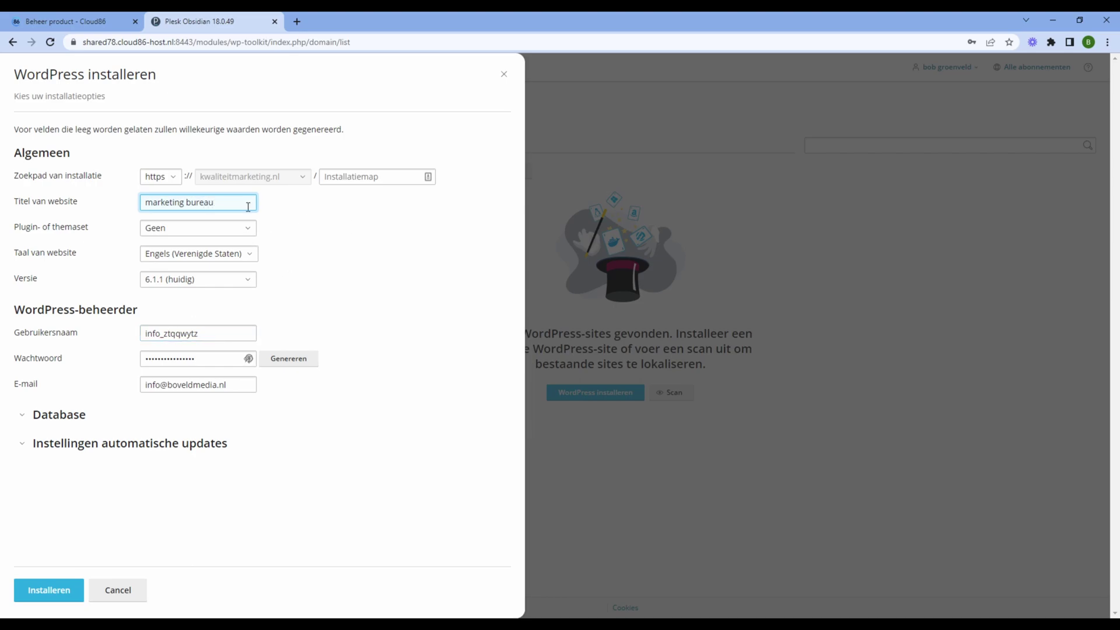
# Set the WordPress site language to Nederlands
pyautogui.click(197, 264)
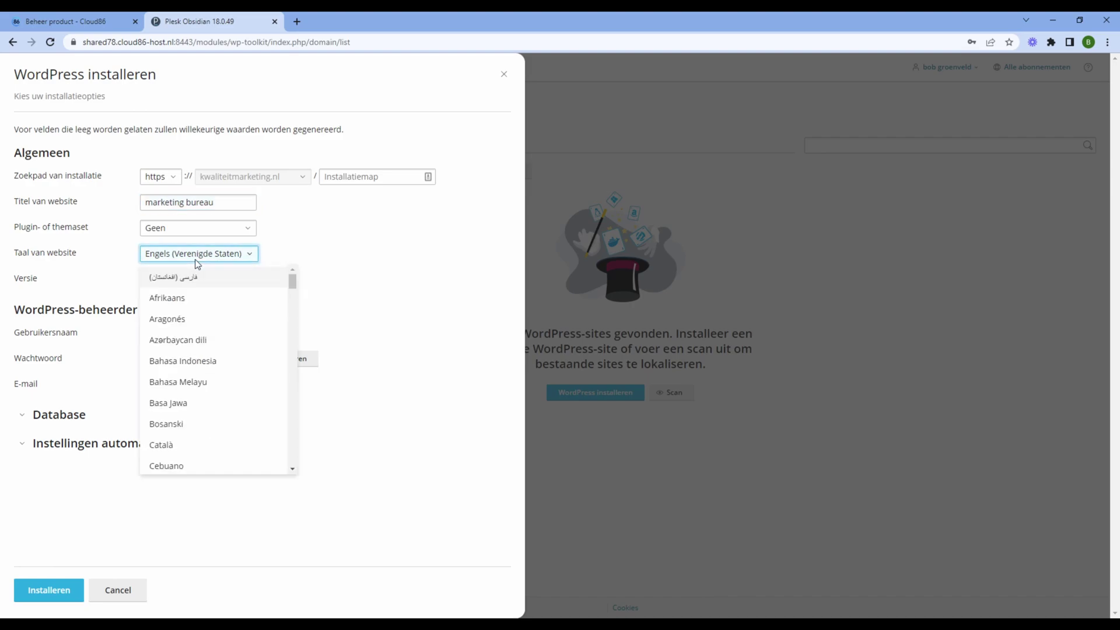
pyautogui.scroll(-15, 188, 278)
pyautogui.press('n')
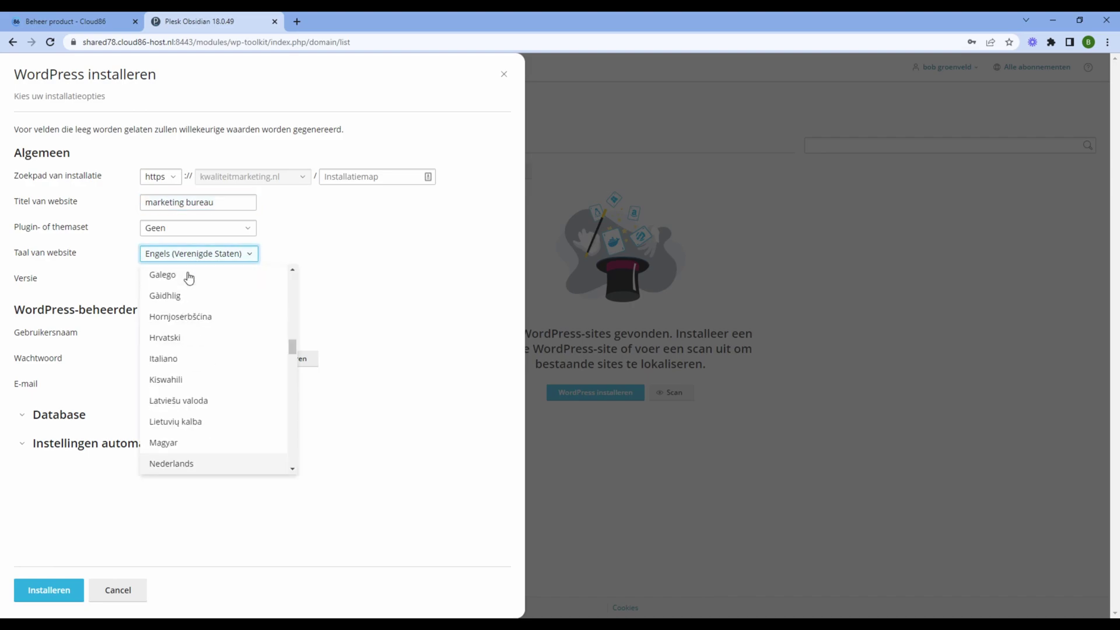
pyautogui.click(208, 465)
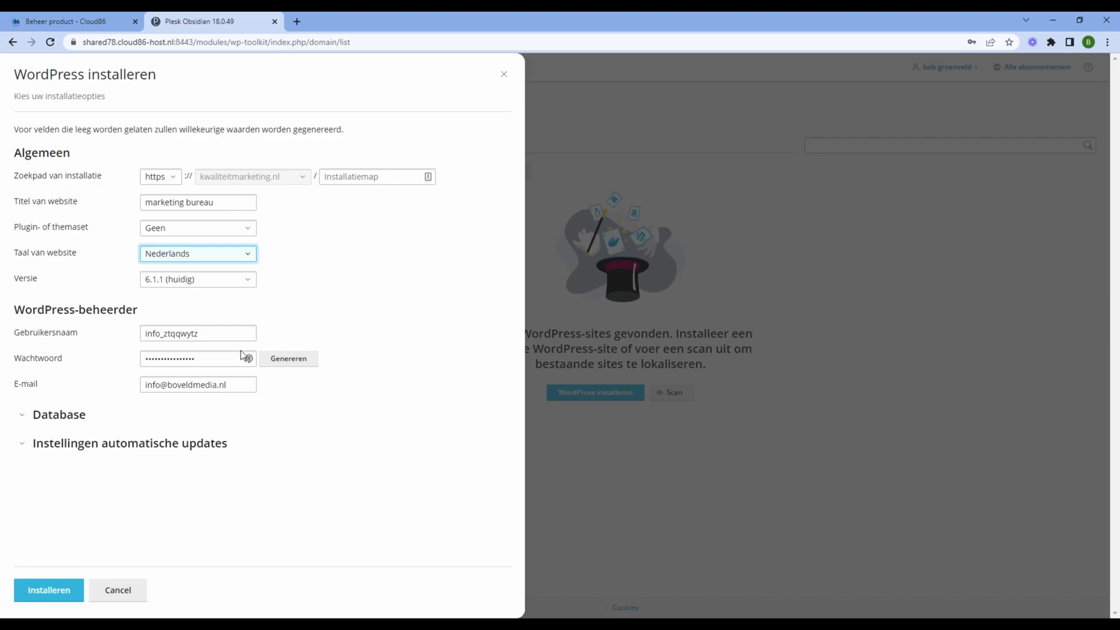
# Replace the generated administrator username with your own and review the password and e-mail fields
pyautogui.moveTo(204, 336); pyautogui.dragTo(12, 325)
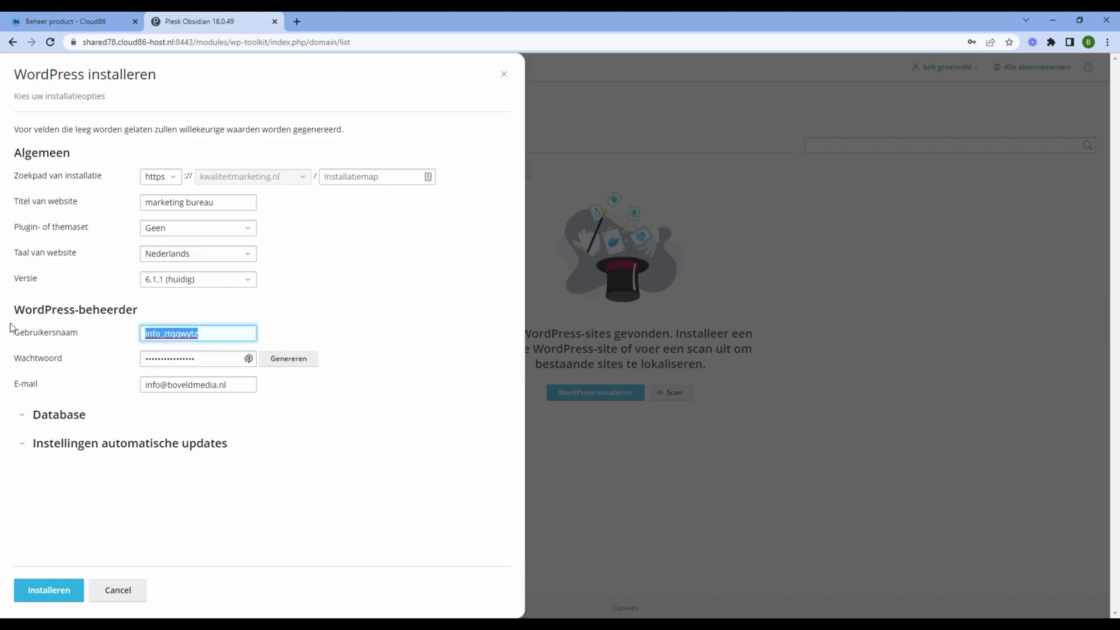
pyautogui.press('BackSpace')
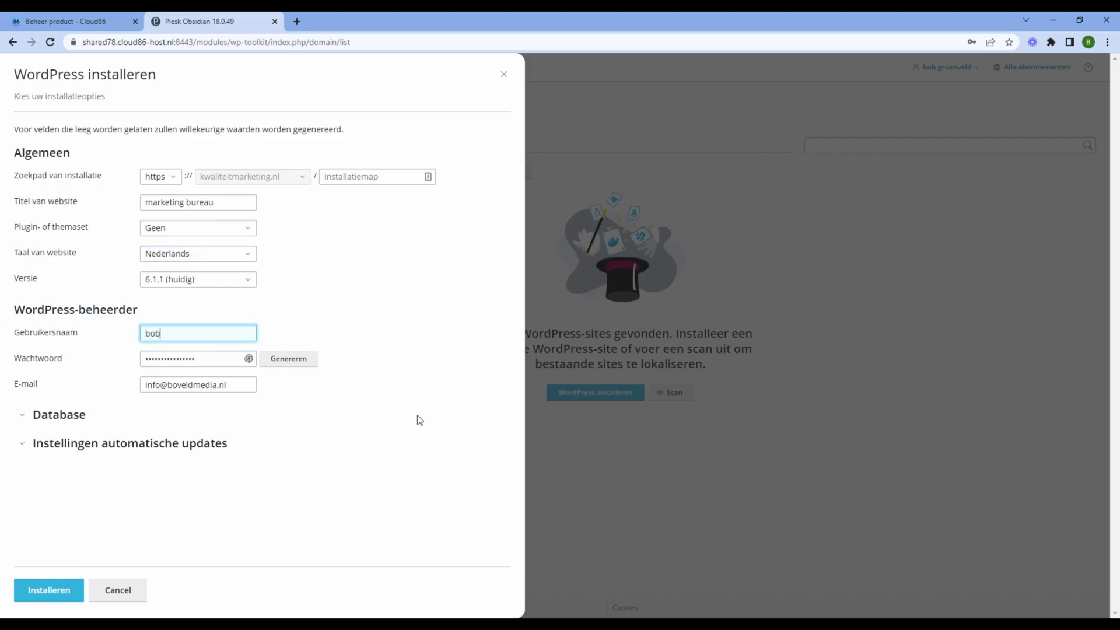
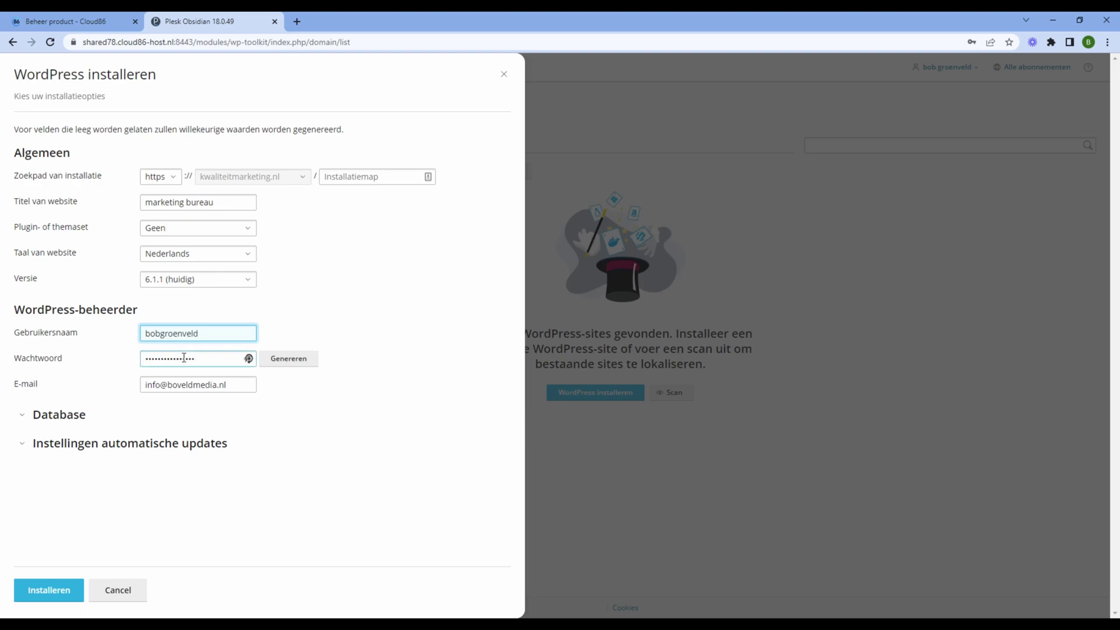
pyautogui.moveTo(211, 364); pyautogui.dragTo(38, 355)
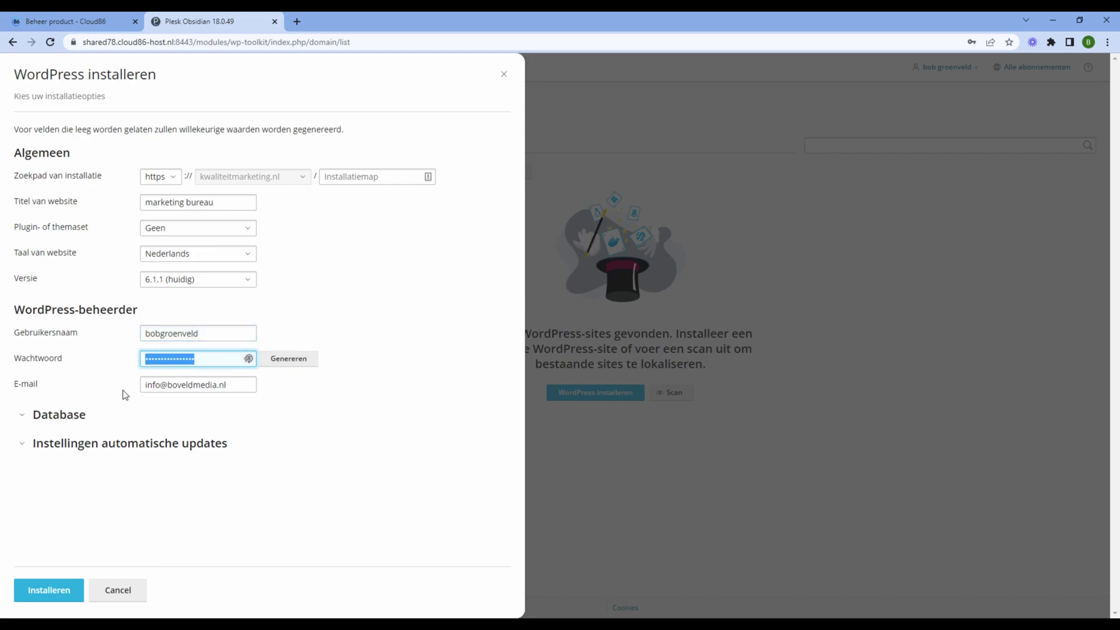
pyautogui.click(193, 384)
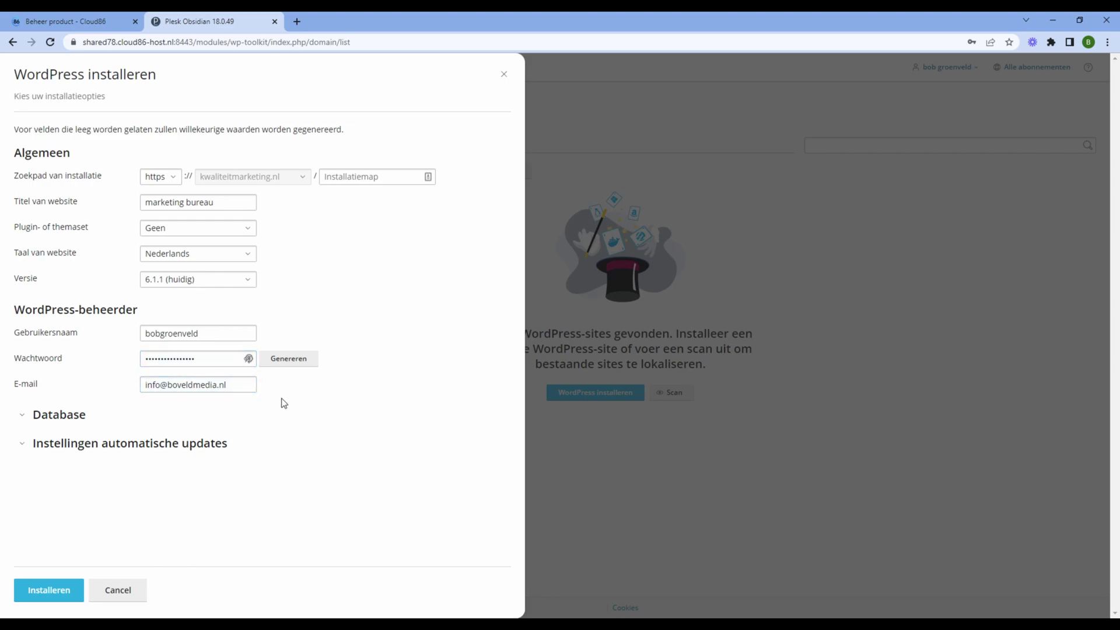
# Install WordPress on kwaliteitmarketing.nl and open the Plugins installeren catalogue
pyautogui.click(69, 592)
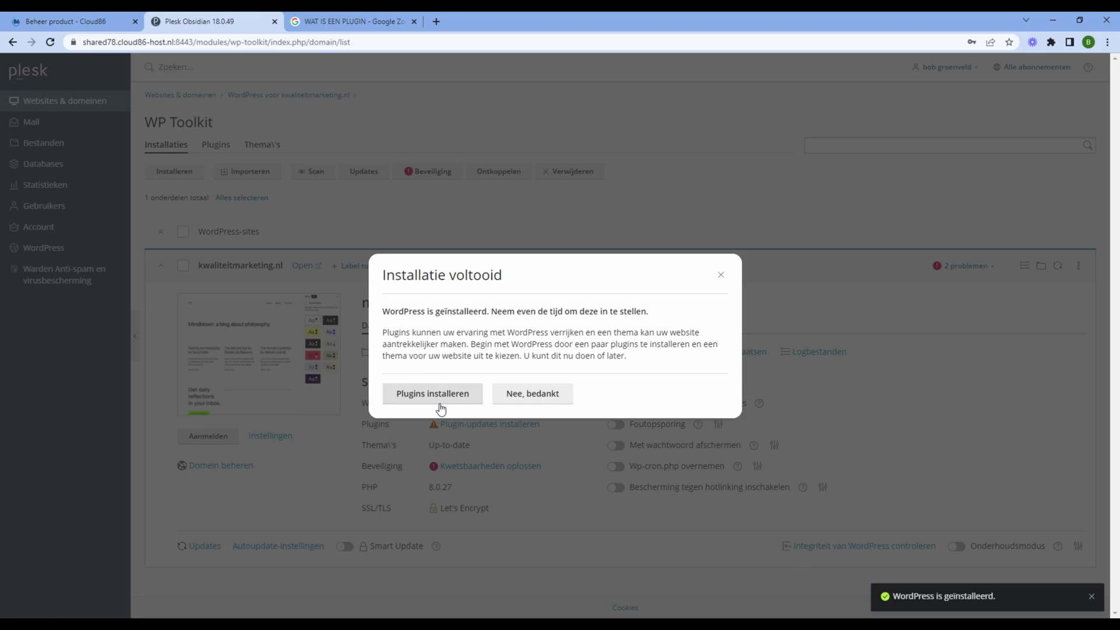
pyautogui.click(441, 408)
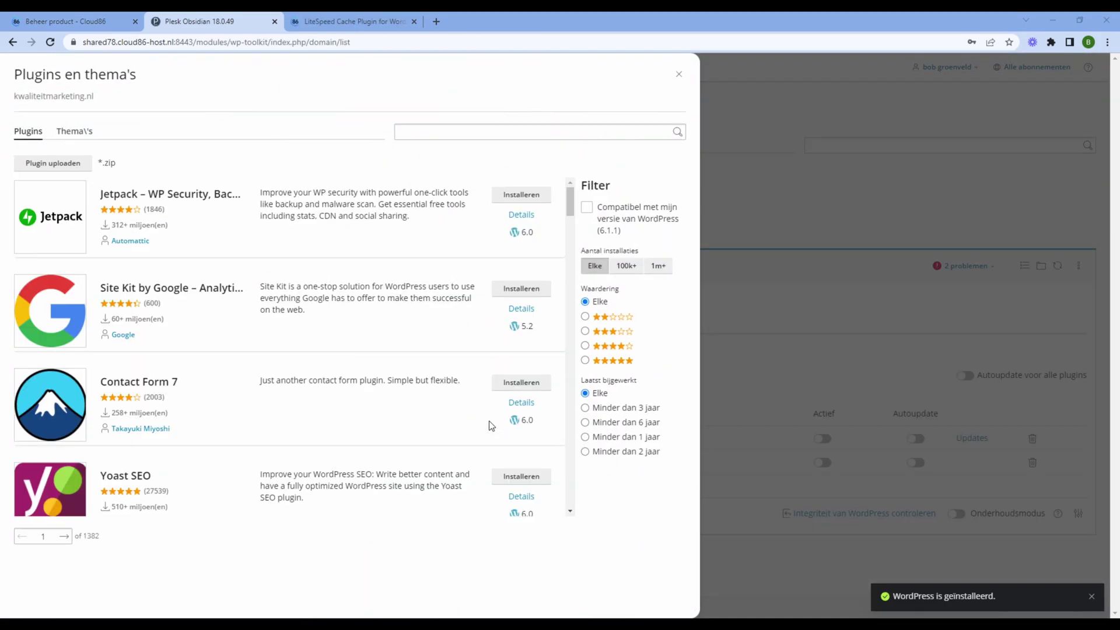
# Search the catalogue for 'litespeed' and install LiteSpeed Cache and Really Simple SSL
pyautogui.click(446, 136)
pyautogui.click(456, 132)
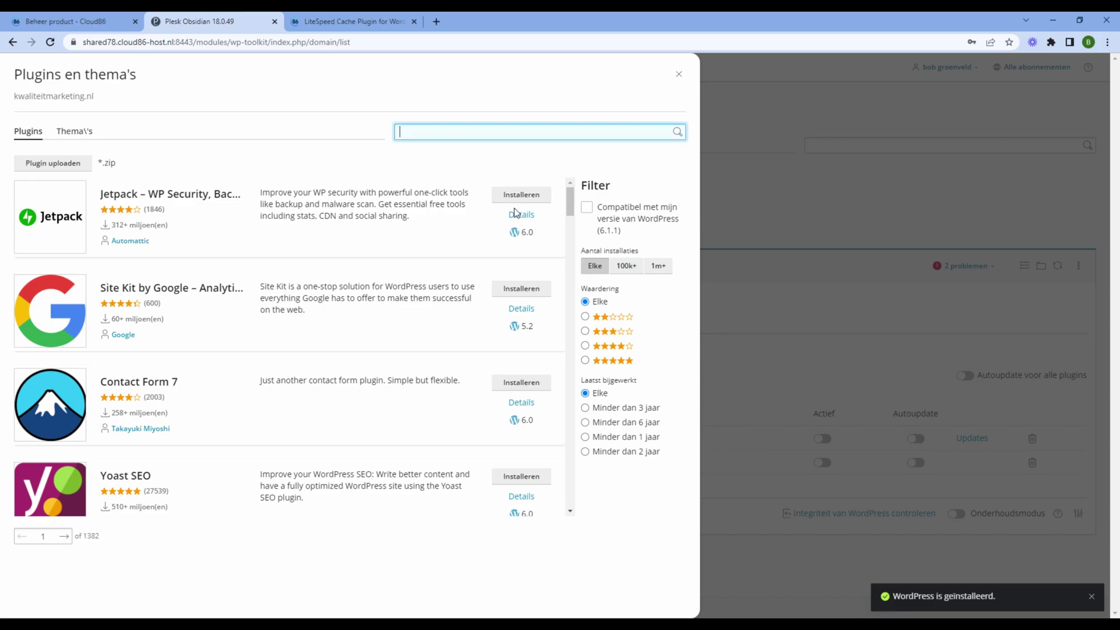
pyautogui.write('litespeed')
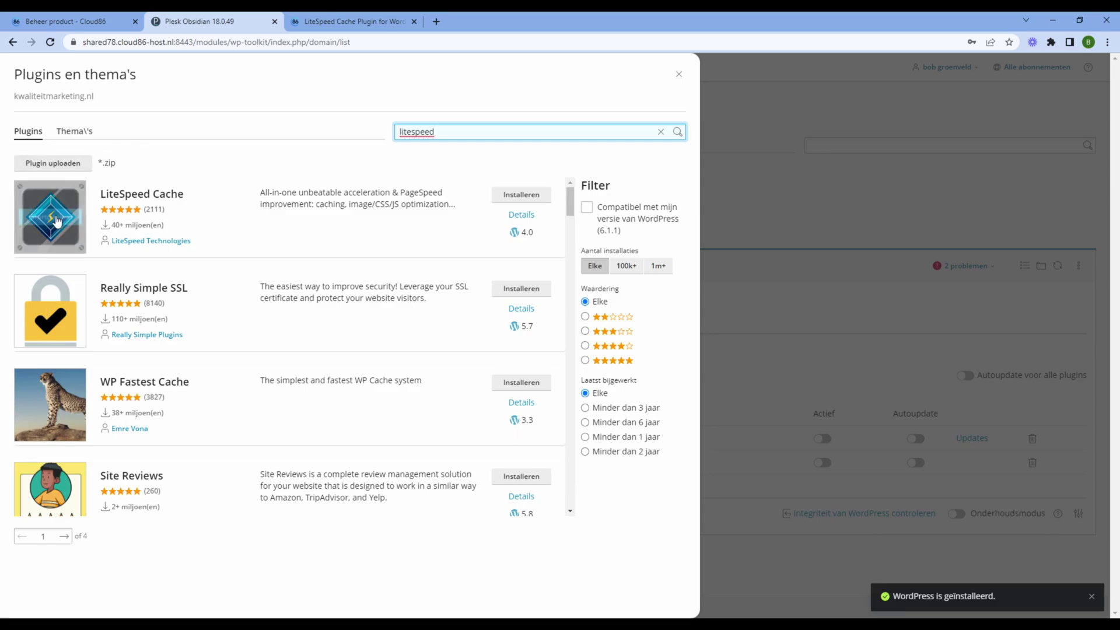
pyautogui.click(515, 198)
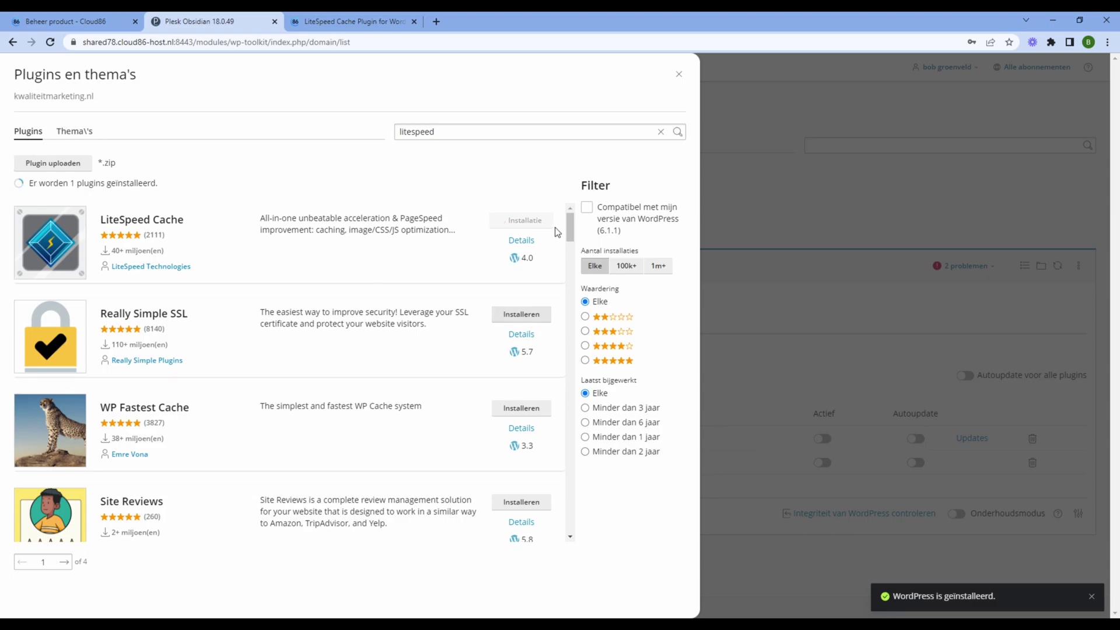
pyautogui.click(550, 318)
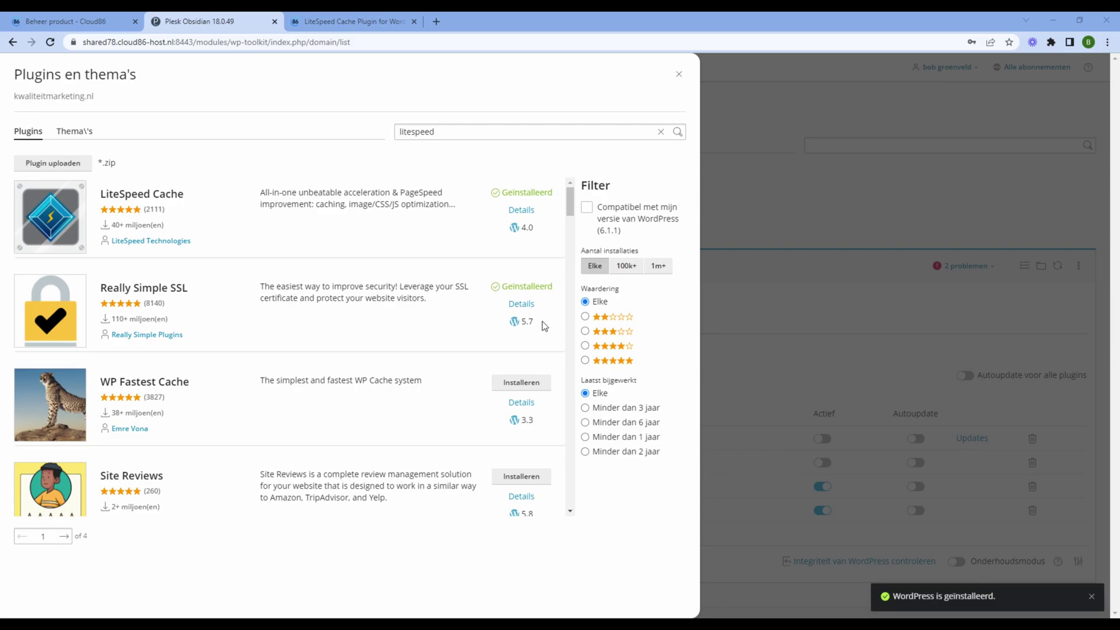
# Close the plugin catalogue and log in to the site's WordPress admin via Aanmelden
pyautogui.click(679, 74)
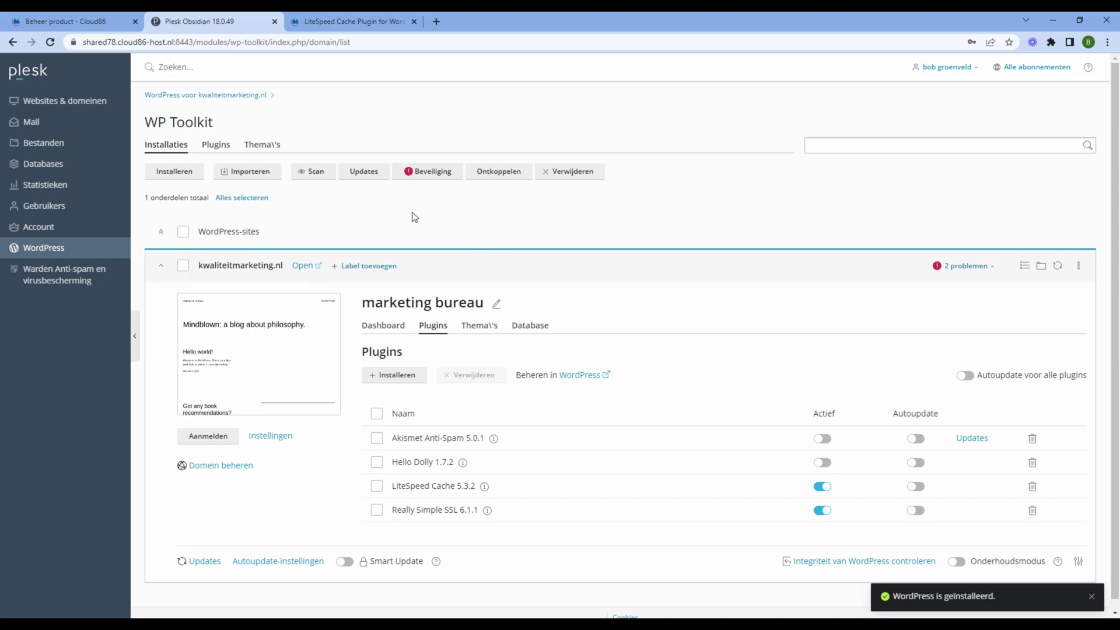
pyautogui.click(211, 439)
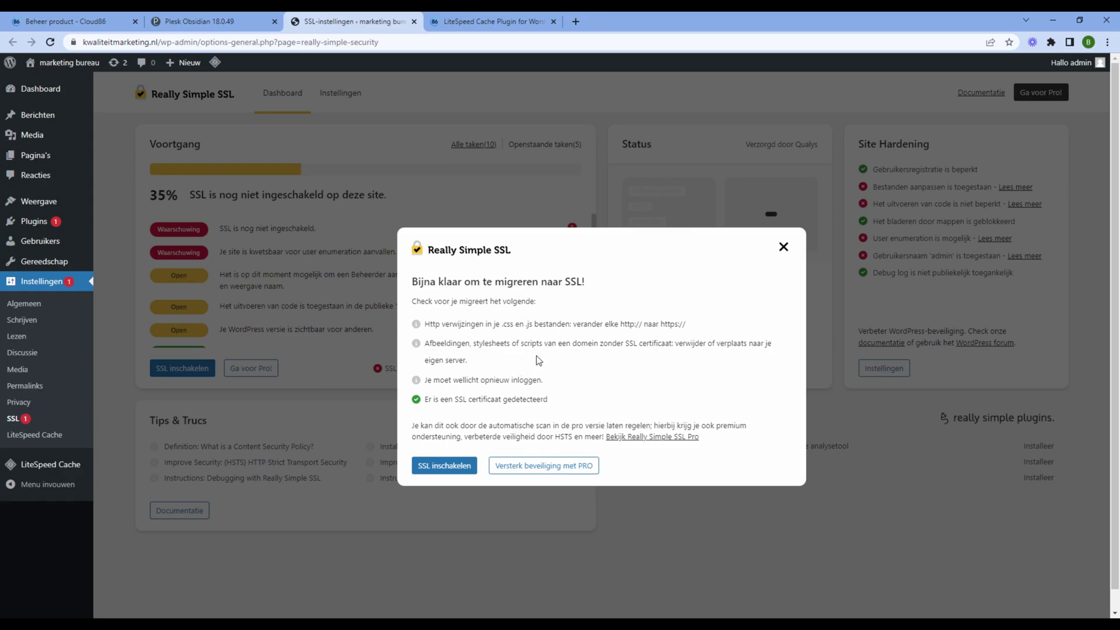
# Enable SSL in Really Simple SSL and save the setting that disables user enumeration
pyautogui.click(438, 469)
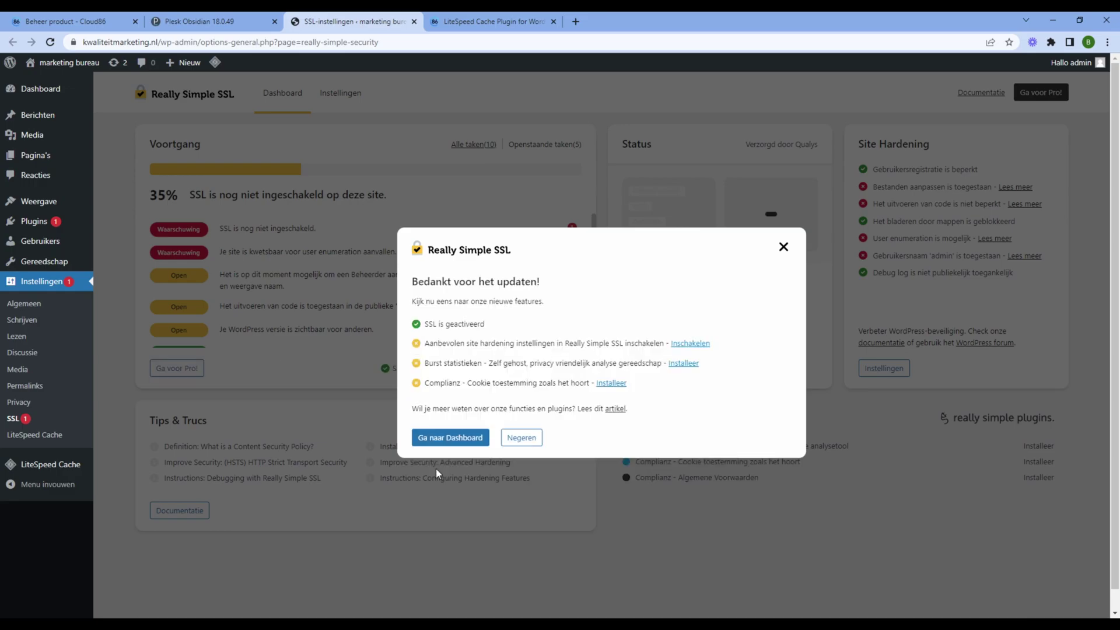
pyautogui.click(450, 438)
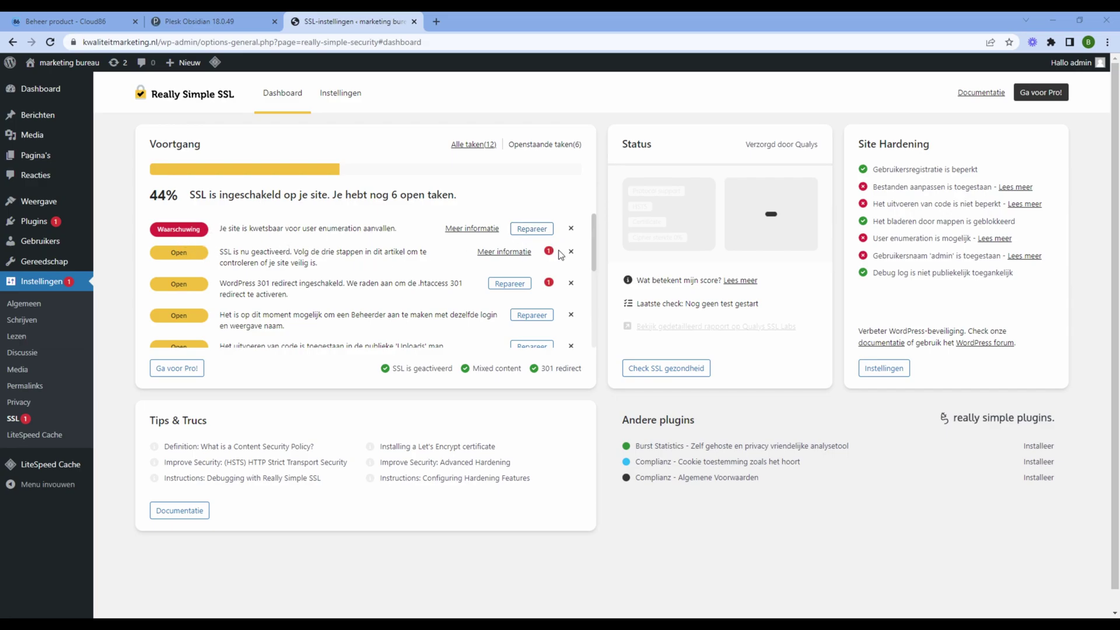
pyautogui.click(533, 228)
pyautogui.scroll(3, 605, 260)
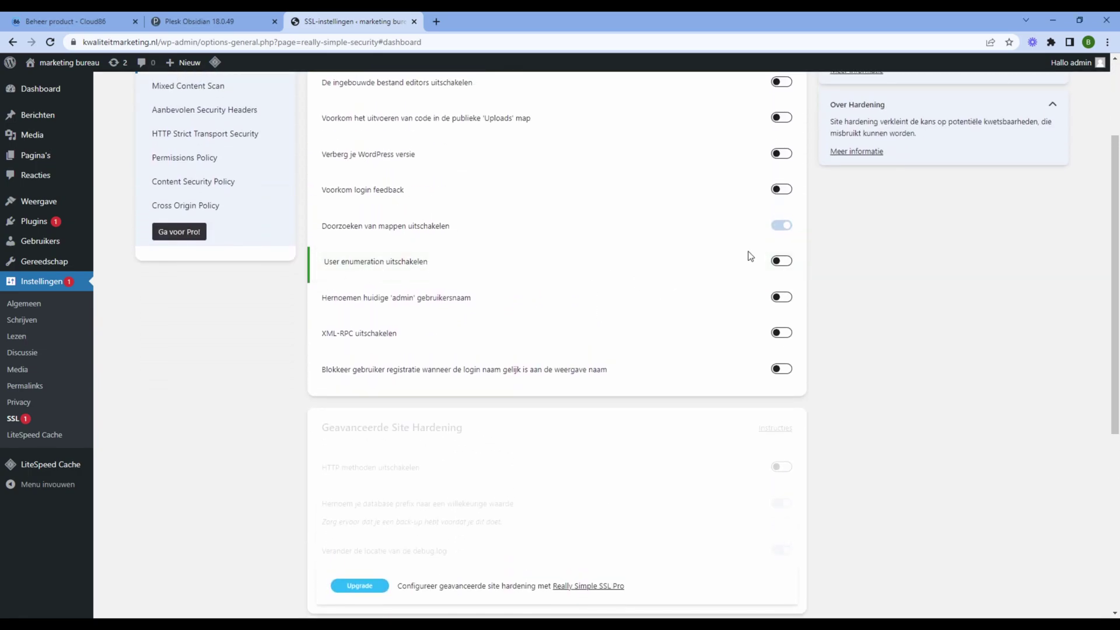
pyautogui.click(788, 264)
pyautogui.scroll(-3, 790, 268)
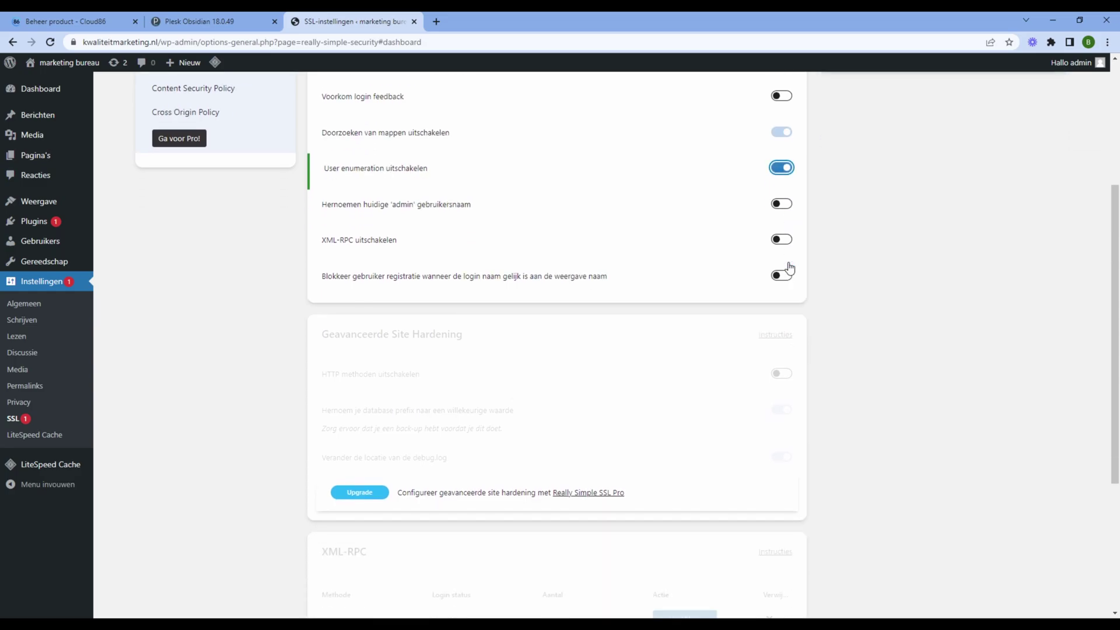
pyautogui.scroll(-3, 777, 274)
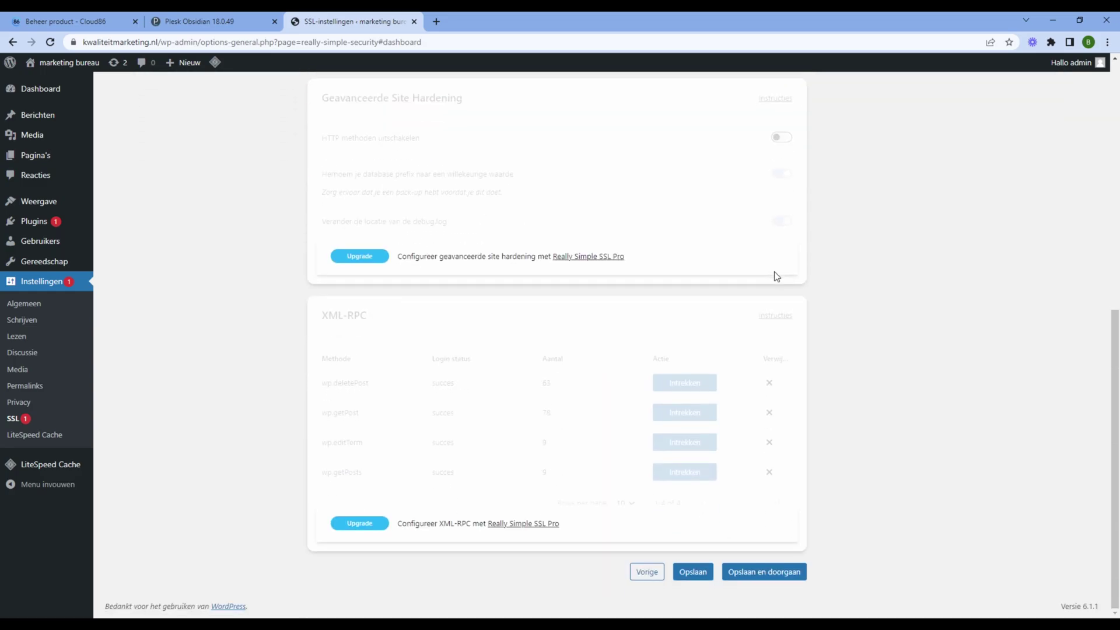
pyautogui.click(698, 575)
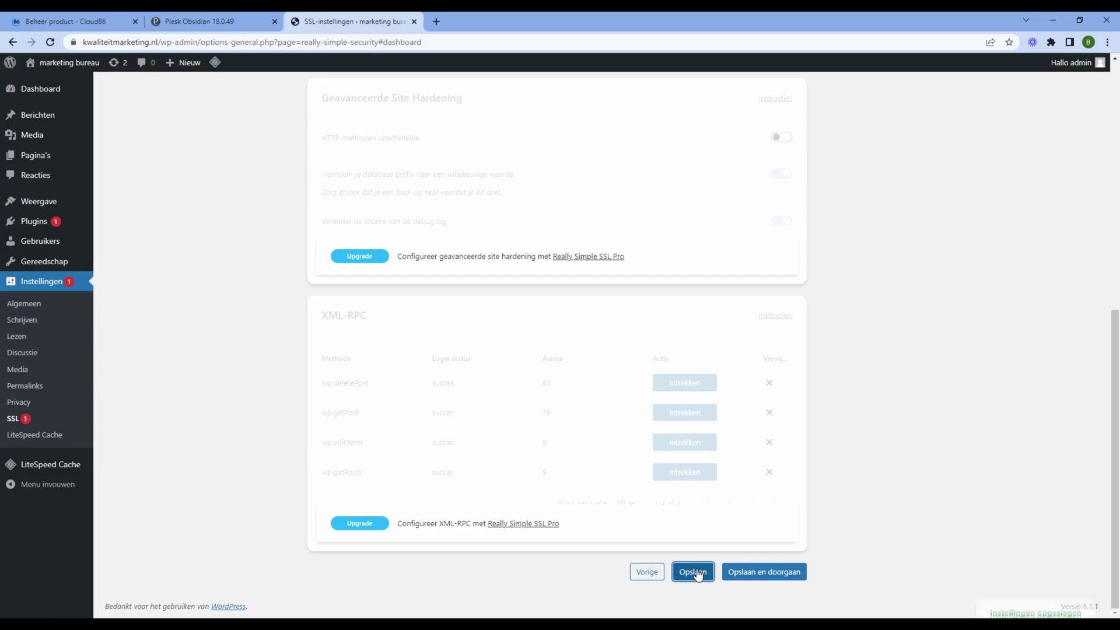
# Apply the recommended .htaccess 301 redirect to https from the Really Simple SSL dashboard
pyautogui.scroll(8, 638, 440)
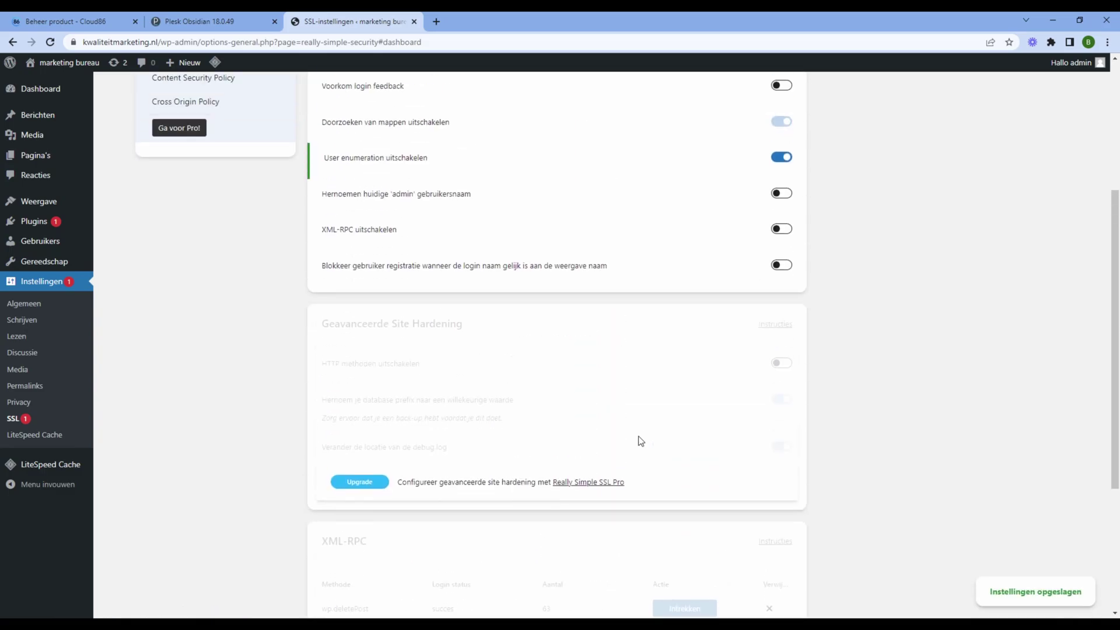
pyautogui.click(293, 101)
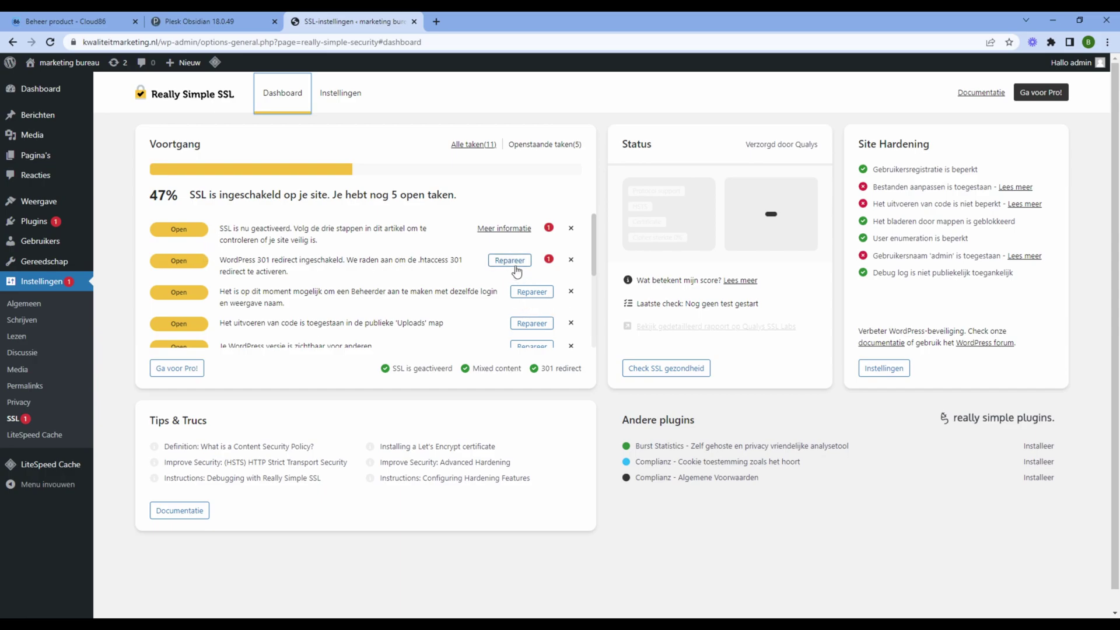
pyautogui.click(516, 267)
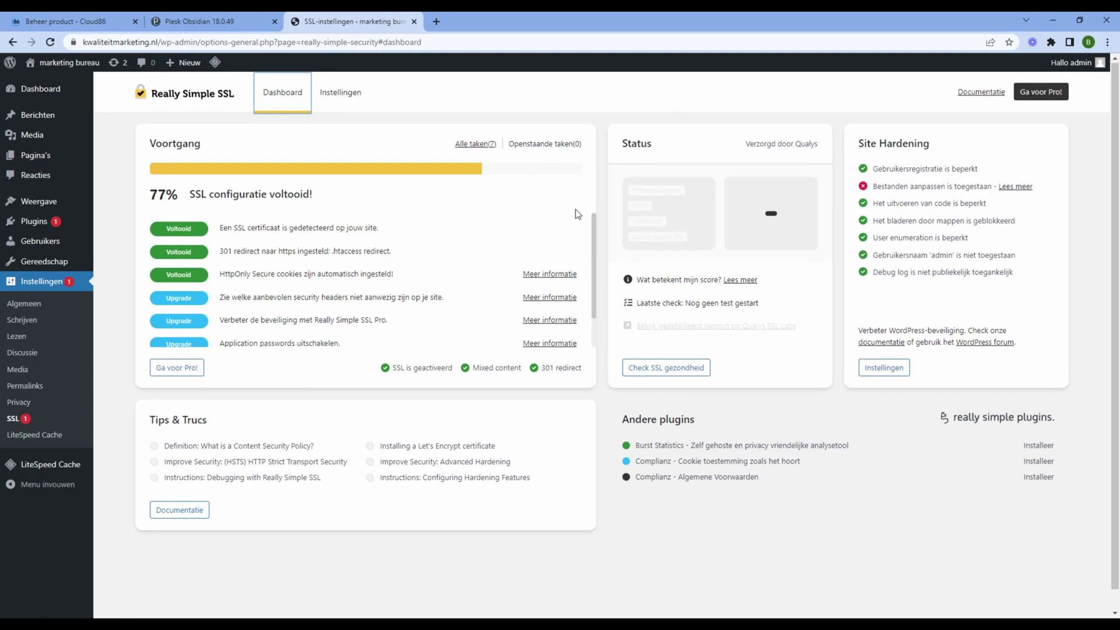